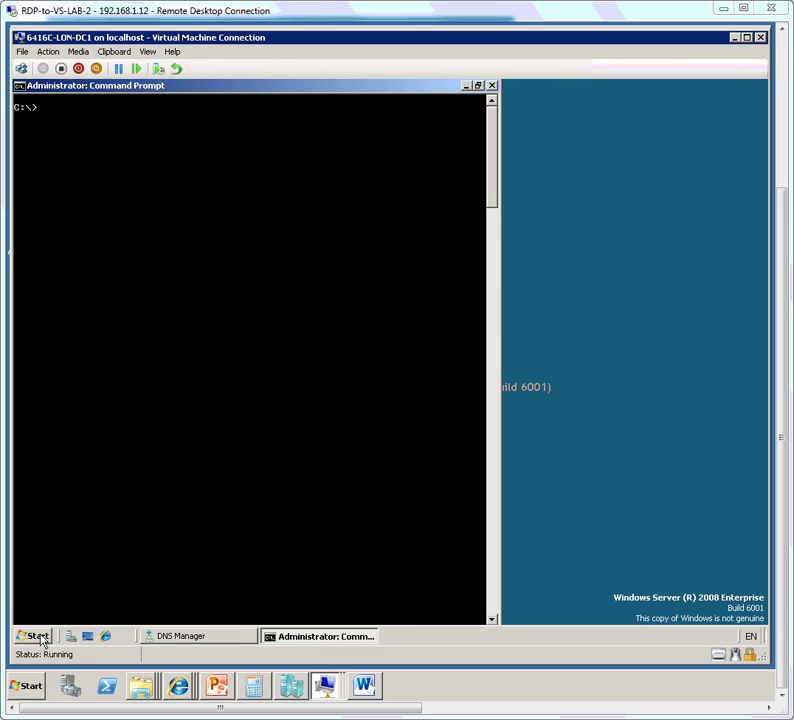
# Step: Launch services.msc and start the DHCP Server service
pyautogui.click(40, 637)
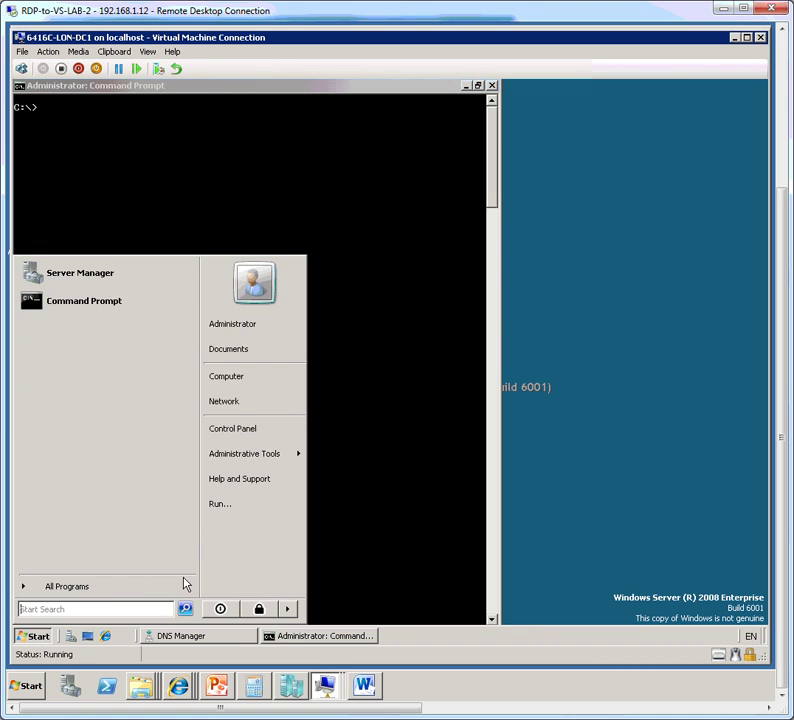
pyautogui.write('services')
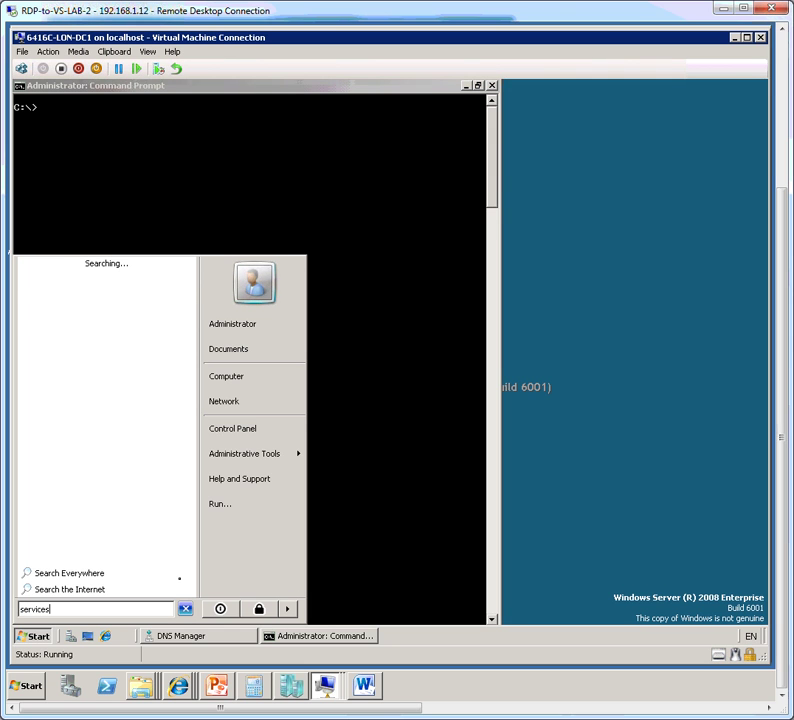
pyautogui.write('.msc')
pyautogui.press('Return')
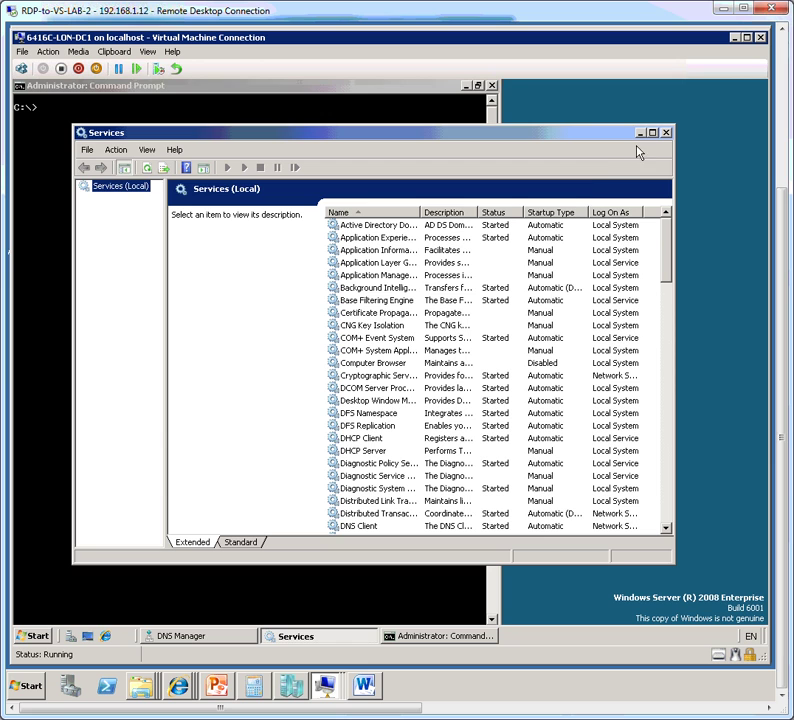
pyautogui.click(652, 133)
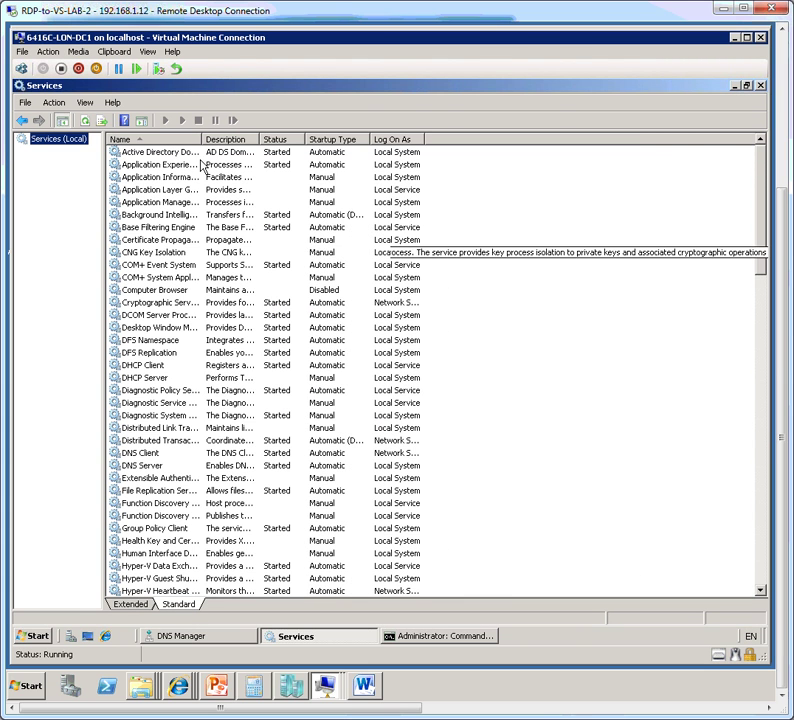
pyautogui.doubleClick(204, 141)
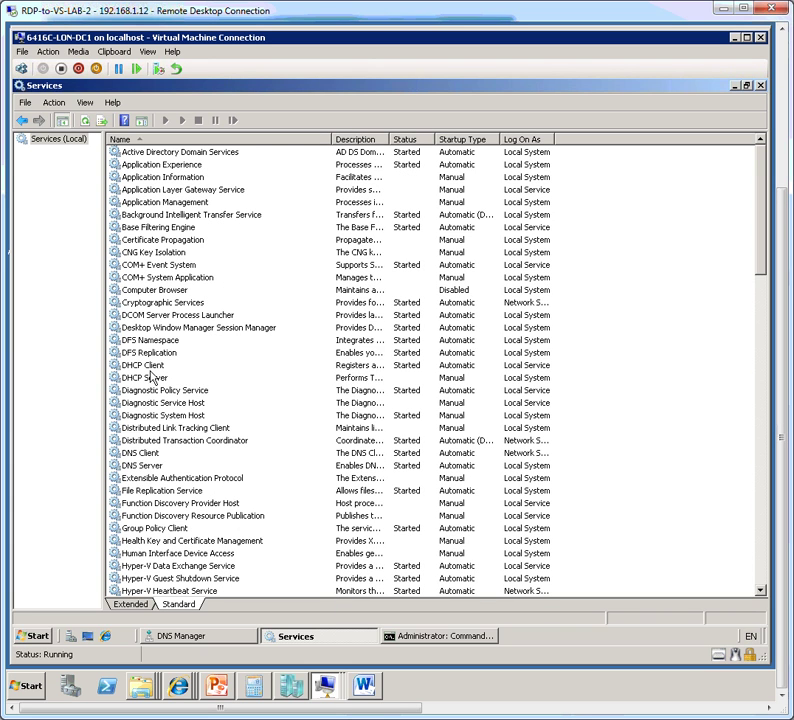
pyautogui.click(152, 377)
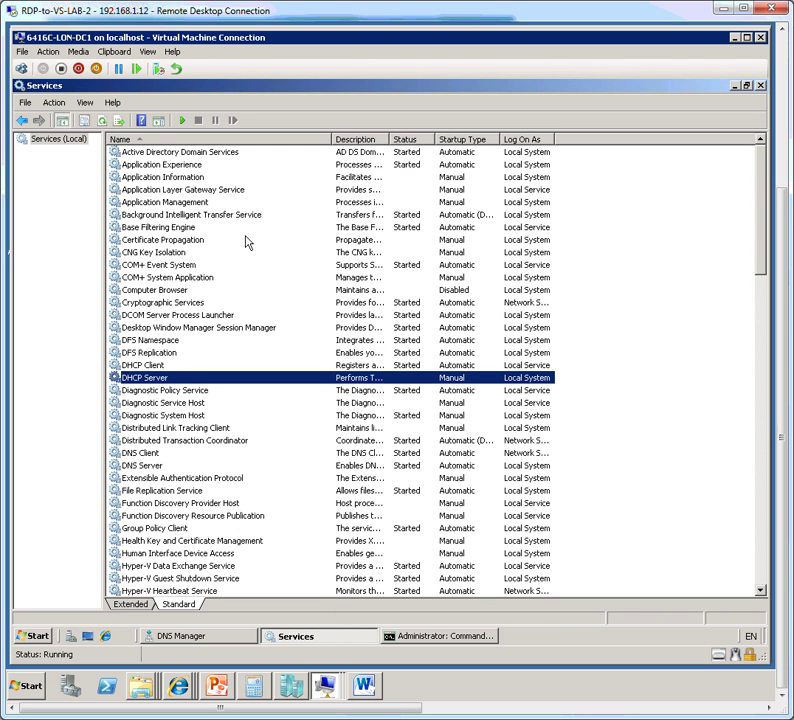
pyautogui.click(183, 121)
# Step: Launch the DHCP console from Administrative Tools and maximize it
pyautogui.click(35, 636)
pyautogui.moveTo(262, 454)
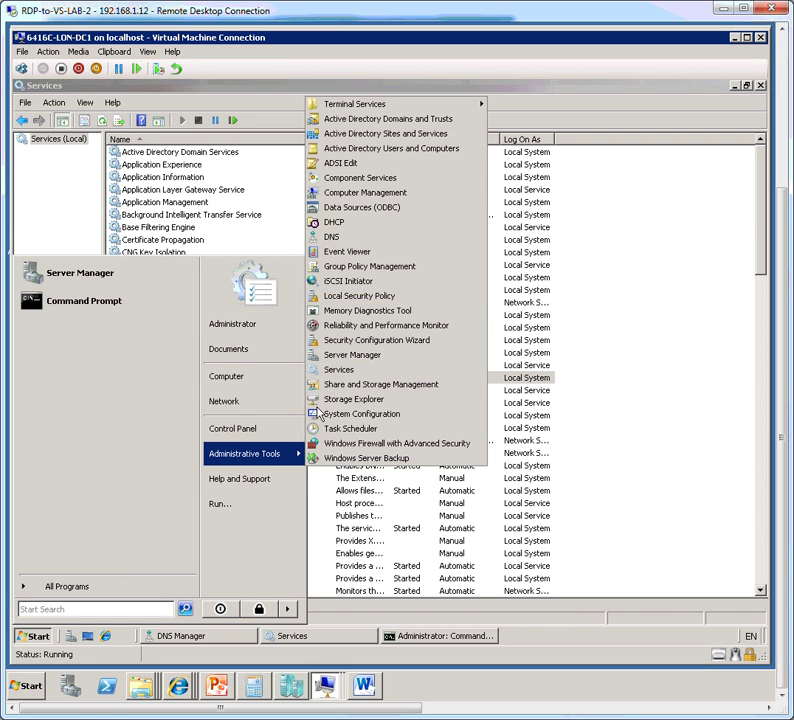
pyautogui.click(362, 224)
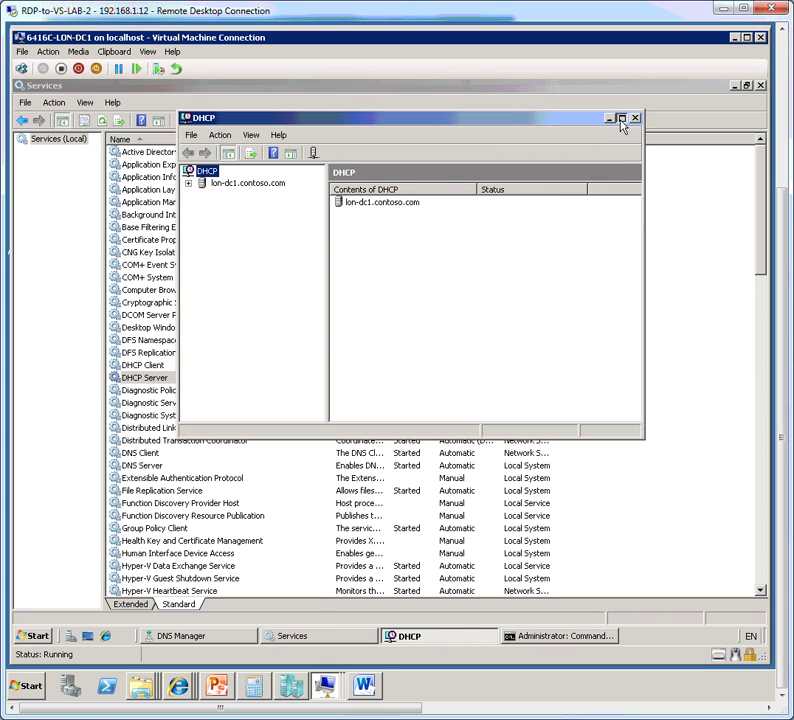
pyautogui.click(620, 120)
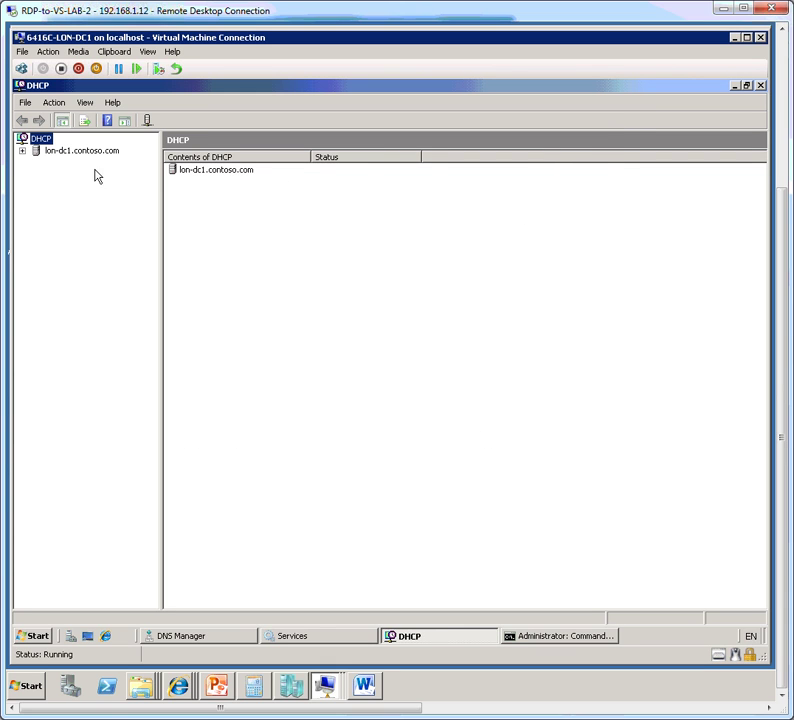
# Step: Expand lon-dc1.contoso.com, IPv4 and IPv6, and start a New Scope on IPv6
pyautogui.click(22, 151)
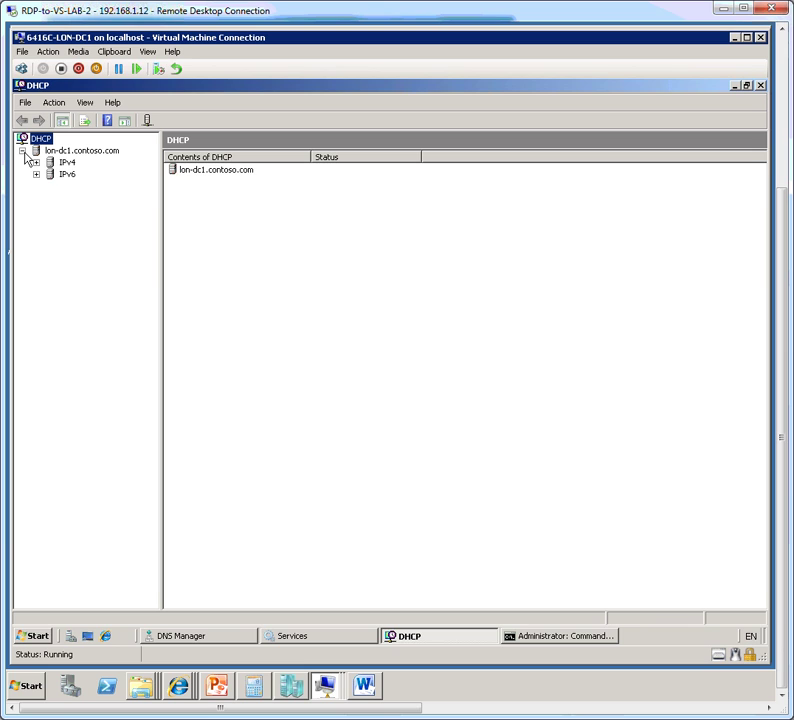
pyautogui.click(80, 151)
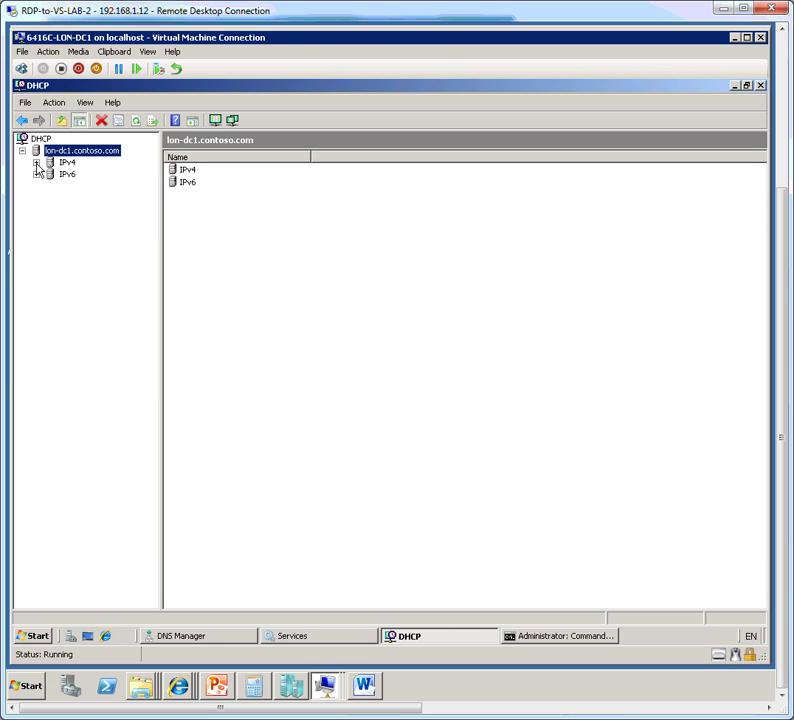
pyautogui.click(37, 163)
pyautogui.click(37, 198)
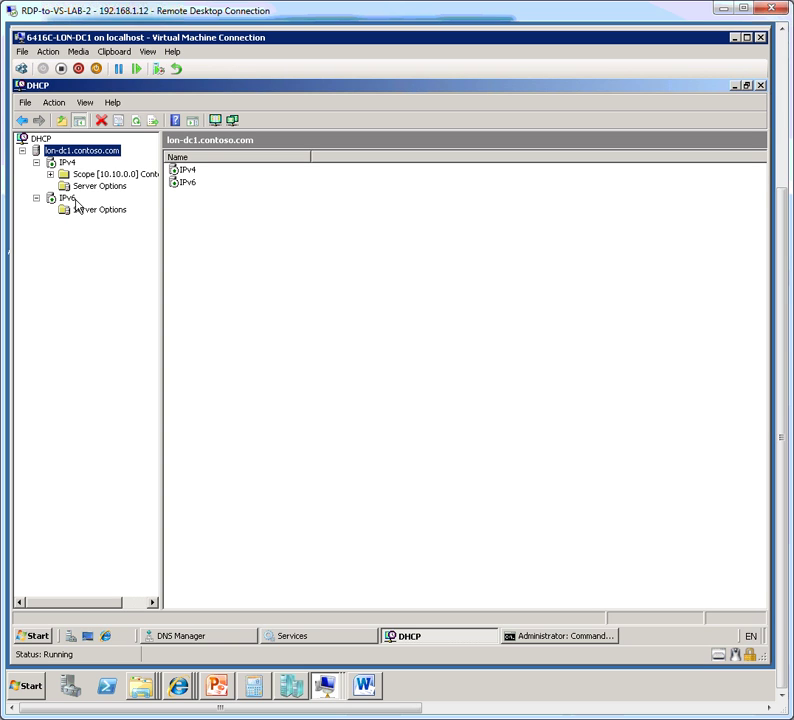
pyautogui.rightClick(73, 202)
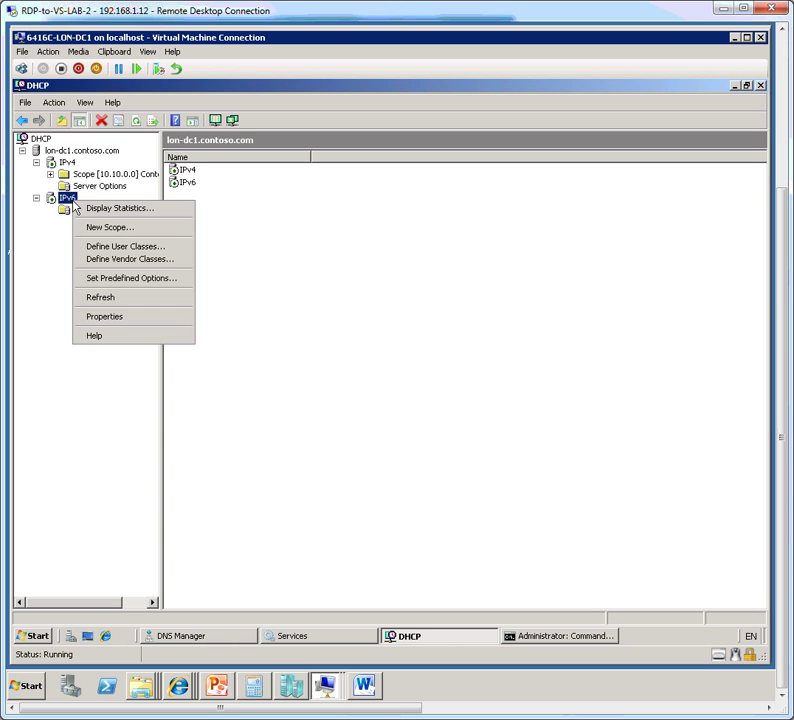
pyautogui.click(114, 233)
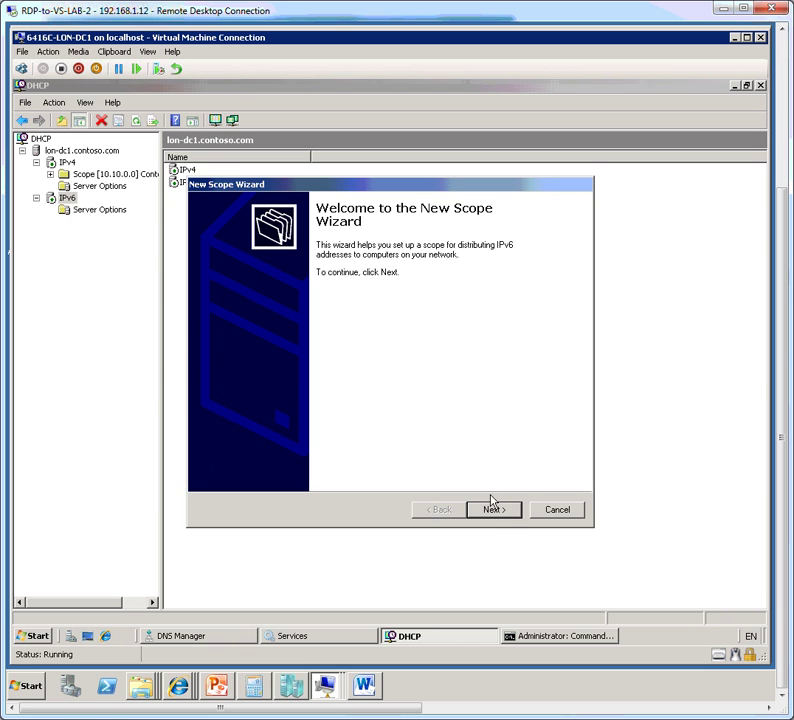
# Step: Name the scope 'Contoso IPv6 Clients' and enter the prefix FC00:0:0:1::
pyautogui.click(496, 511)
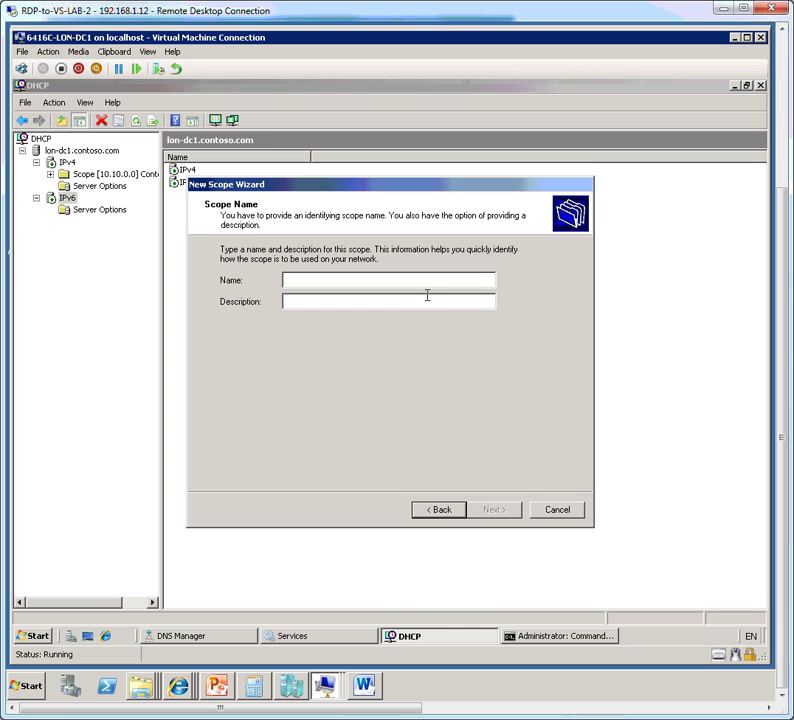
pyautogui.write('C')
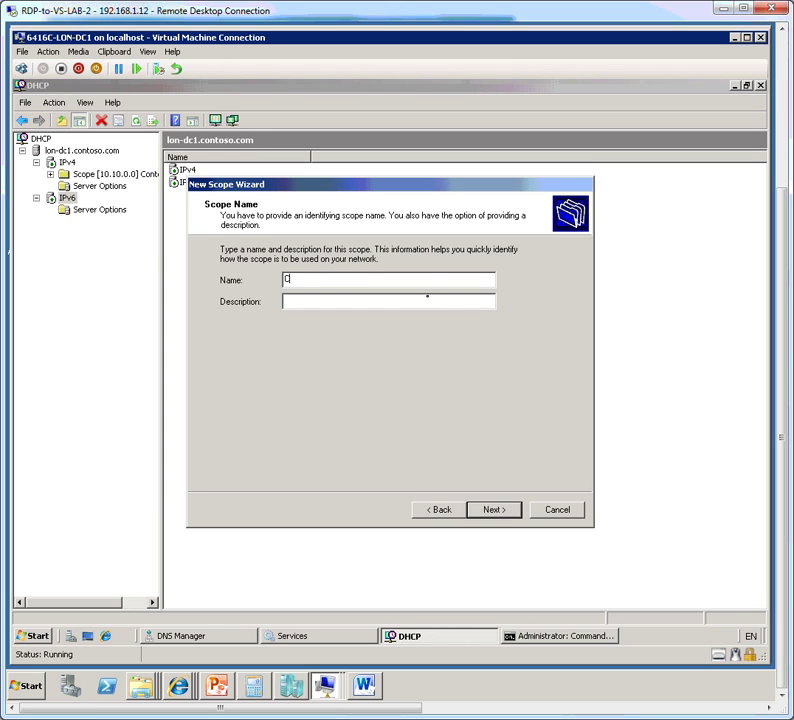
pyautogui.write('ontoso IPv6 Clients')
pyautogui.click(506, 511)
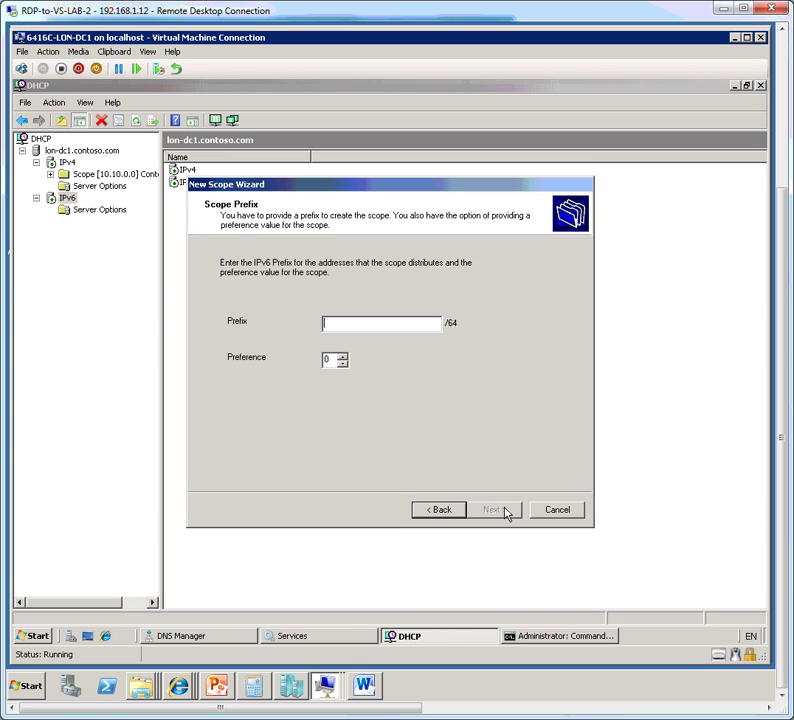
pyautogui.write('FC')
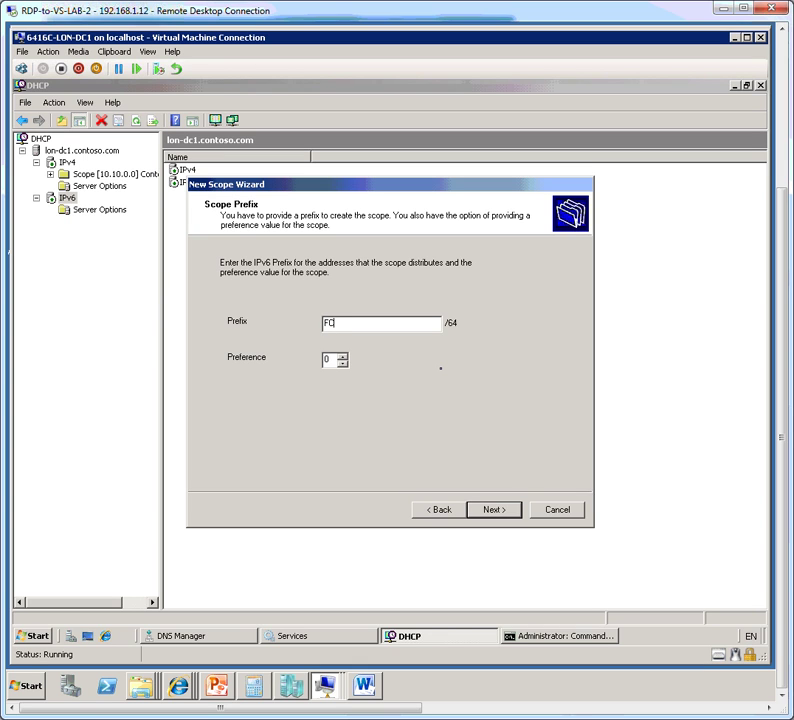
pyautogui.write('00:0:0:1::')
# Step: Add an exclusion from 0:0:0:1 to 0:0:0:1, excluding fc00:0:0:1::1
pyautogui.click(513, 512)
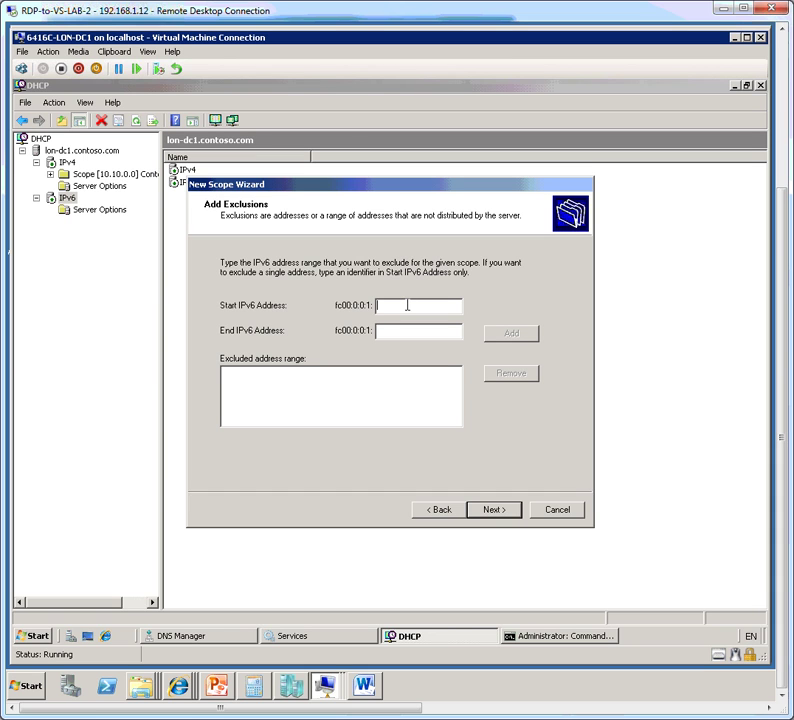
pyautogui.write('0:0:0:1')
pyautogui.click(406, 335)
pyautogui.write('0:0:0:1')
pyautogui.click(505, 343)
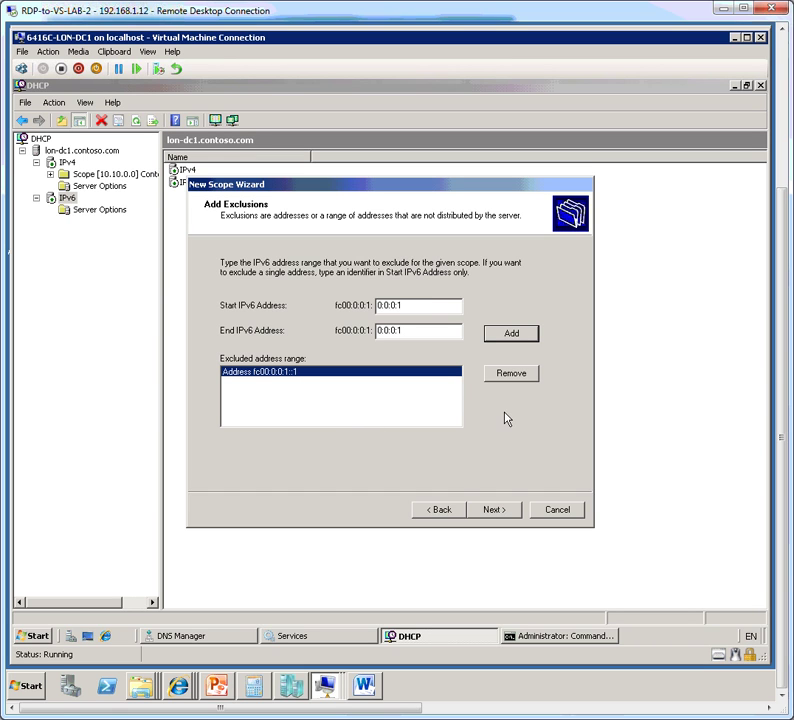
# Step: Keep the default lease lifetimes and finish the wizard with the scope activated
pyautogui.click(503, 513)
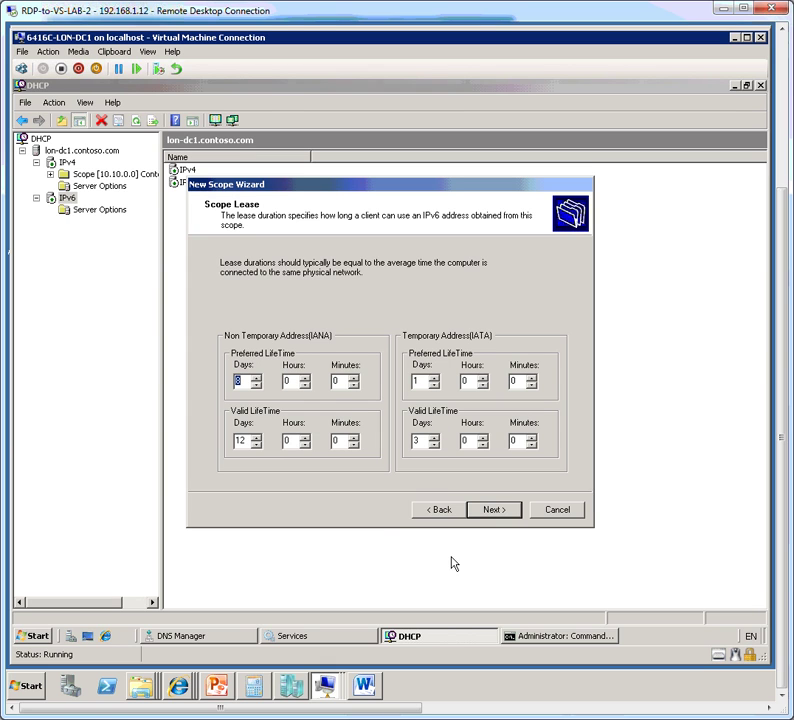
pyautogui.click(495, 510)
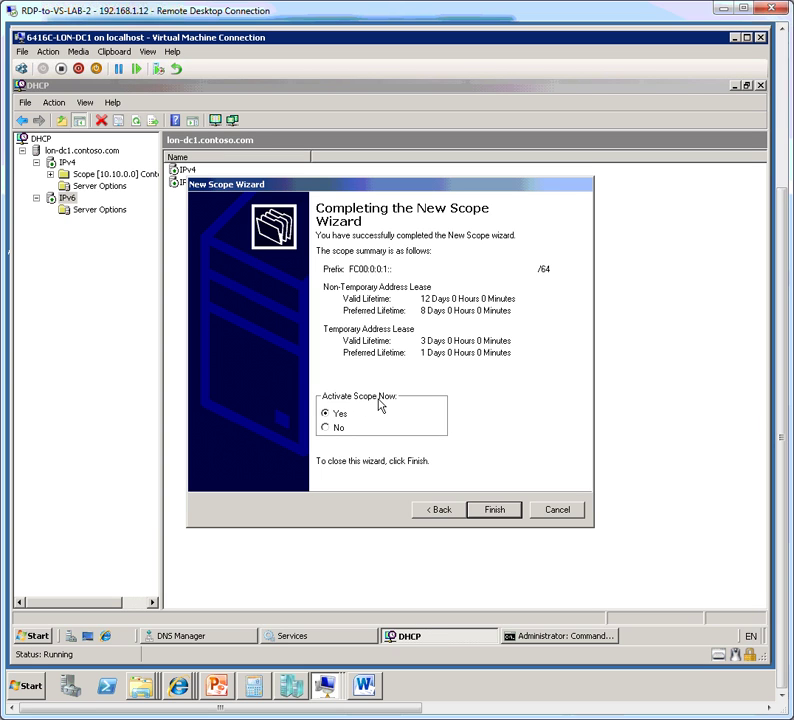
pyautogui.click(492, 512)
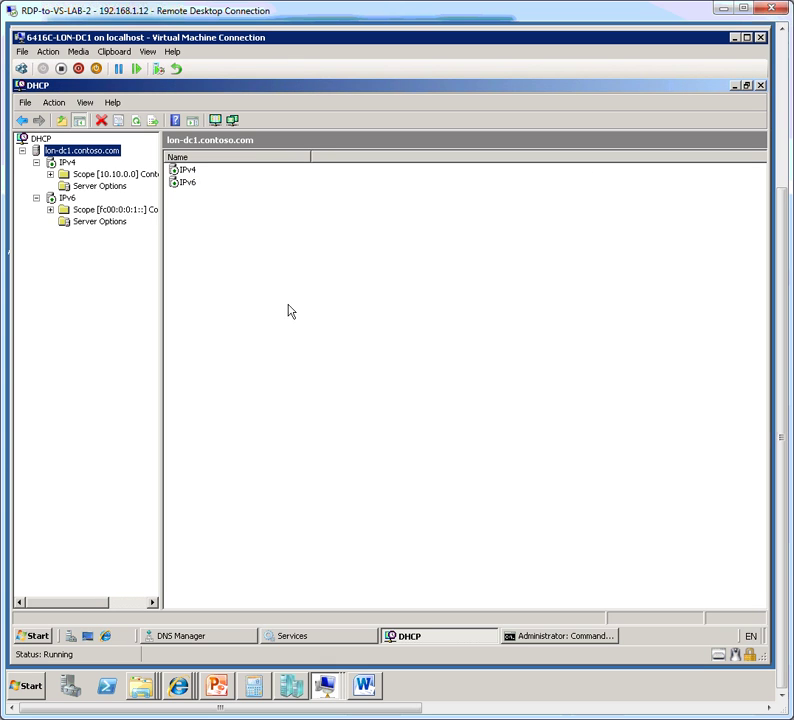
# Step: Check the new scope's exclusions and reservations, then close the DHCP and Services consoles
pyautogui.doubleClick(78, 211)
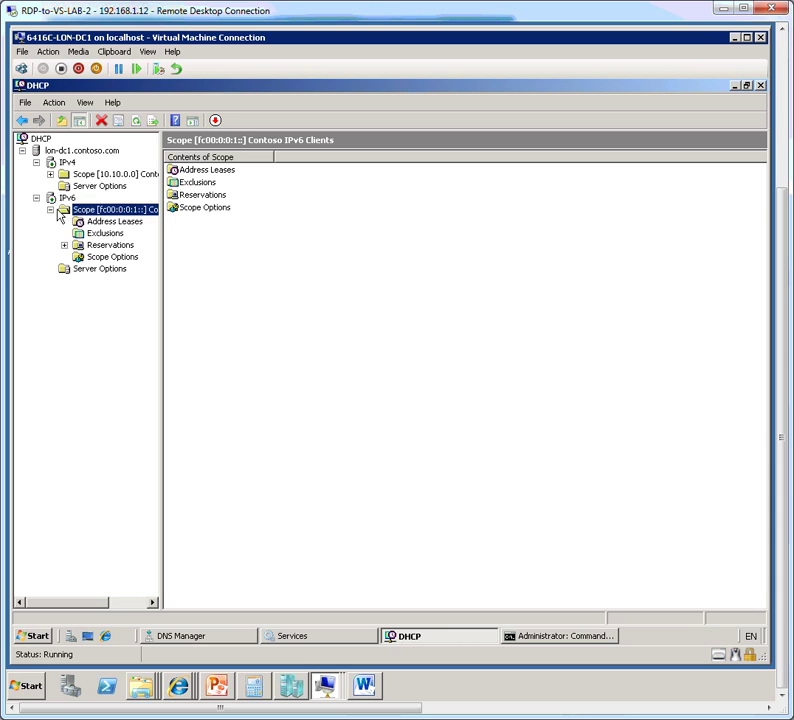
pyautogui.click(108, 233)
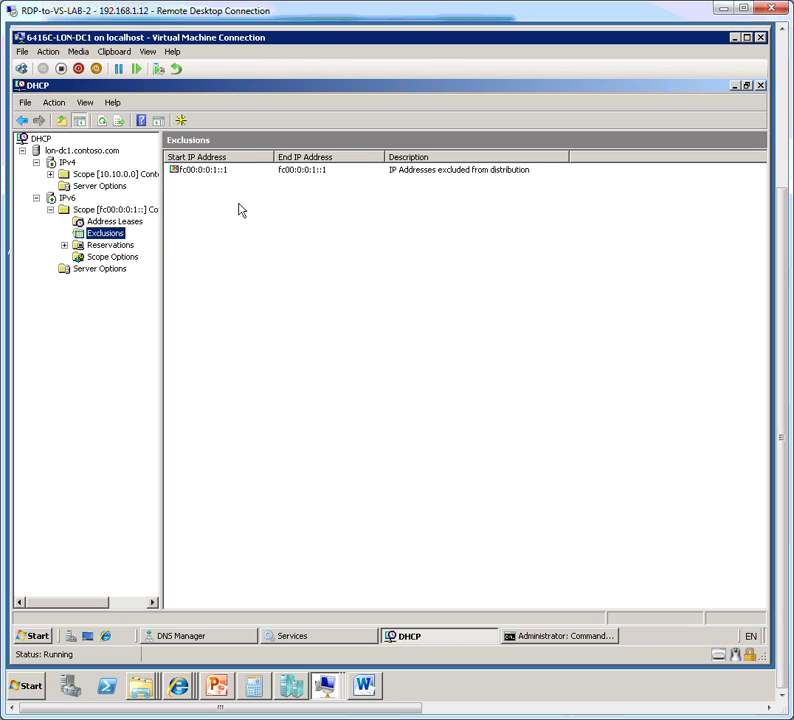
pyautogui.click(127, 247)
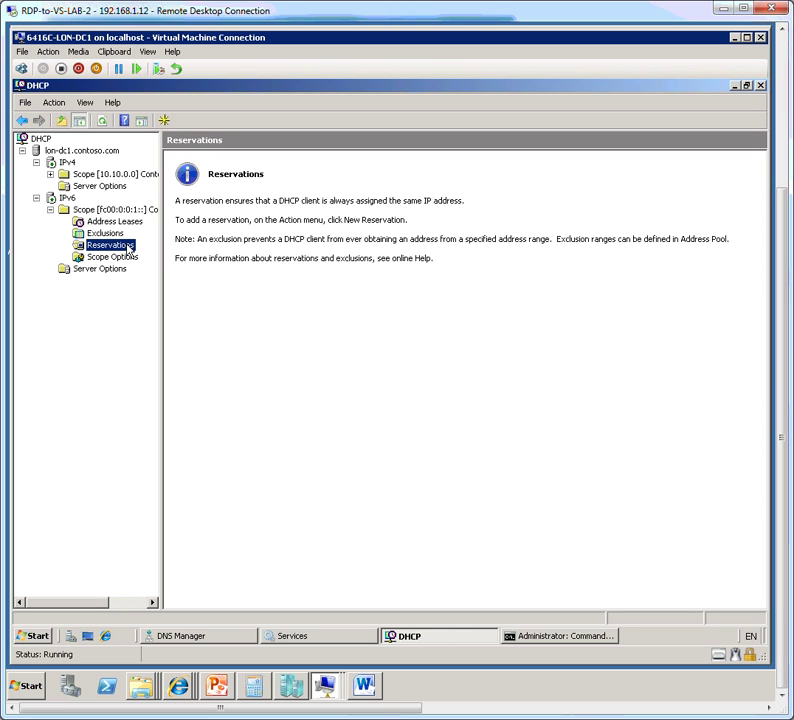
pyautogui.click(761, 86)
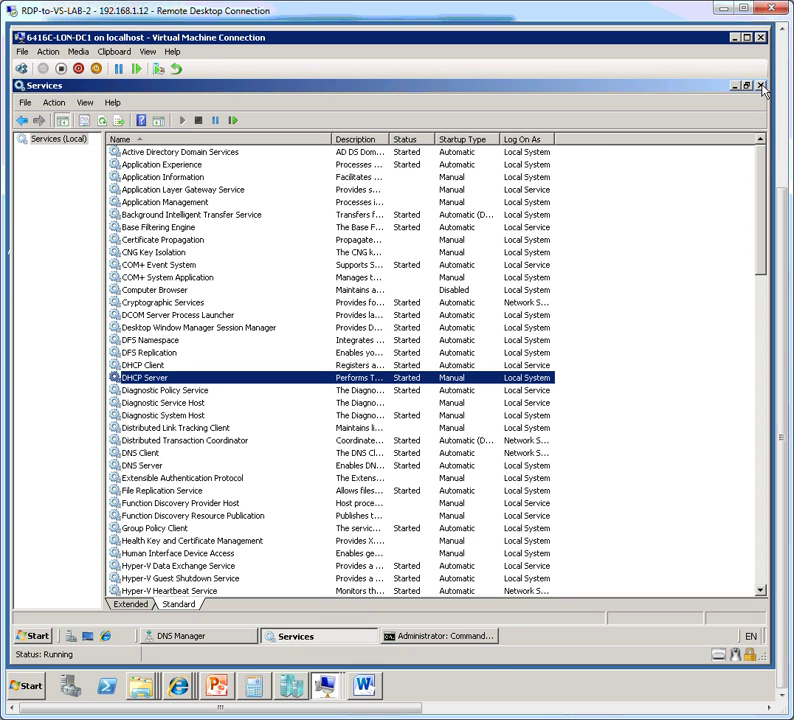
pyautogui.click(761, 86)
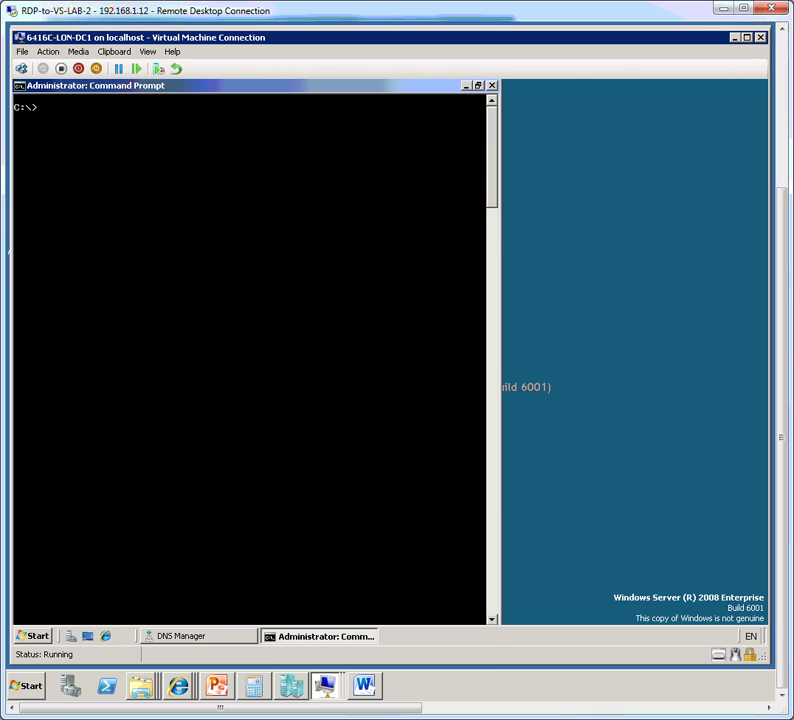
# Step: On LON-CL1, open Local Area Connection 2 properties via the Network and Sharing Center
pyautogui.moveTo(327, 700)
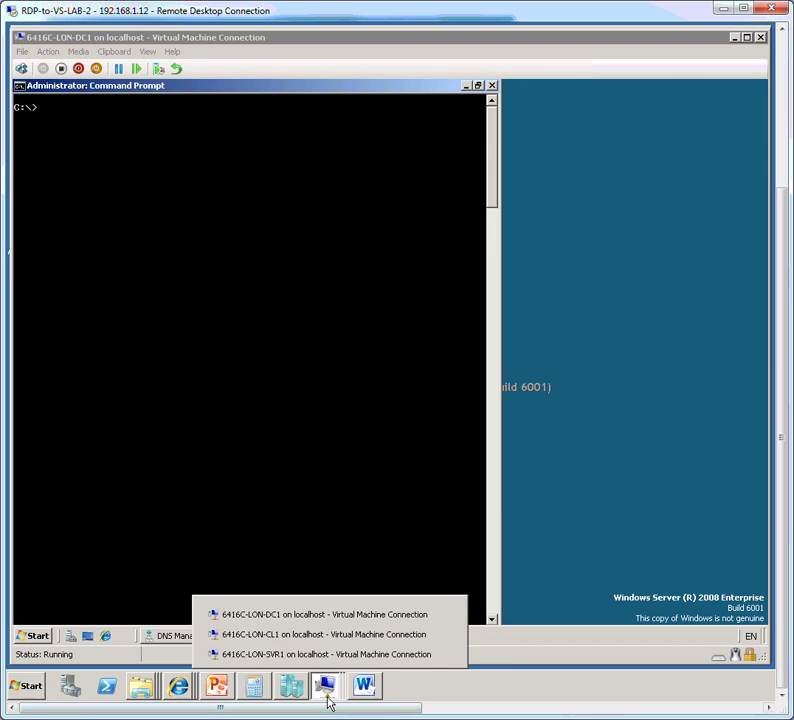
pyautogui.click(302, 640)
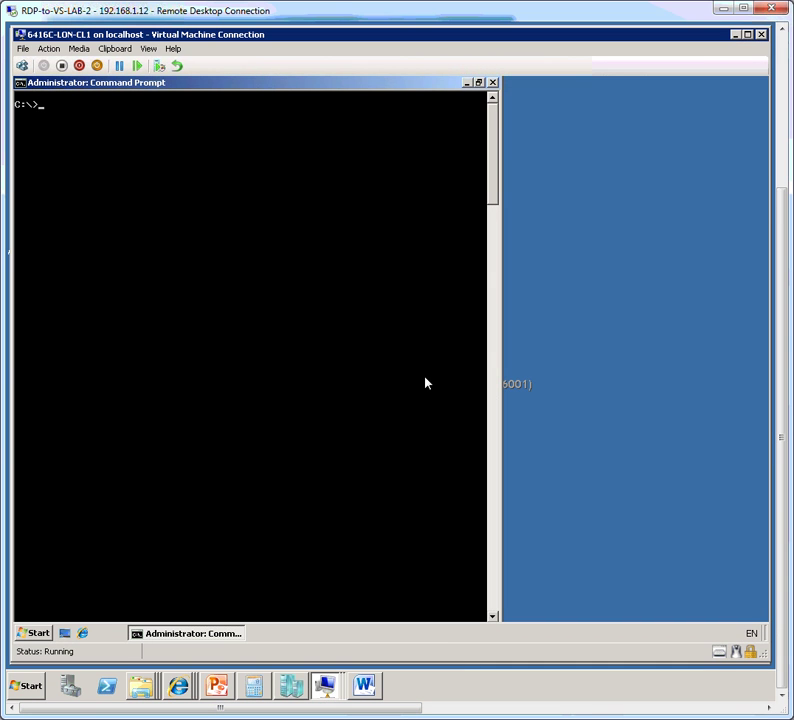
pyautogui.click(38, 632)
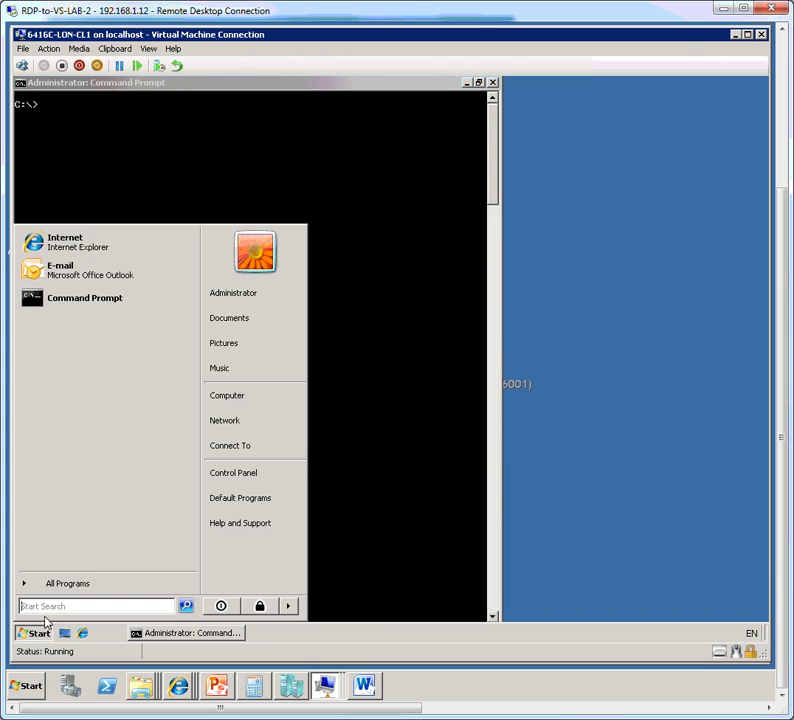
pyautogui.rightClick(237, 422)
pyautogui.click(297, 496)
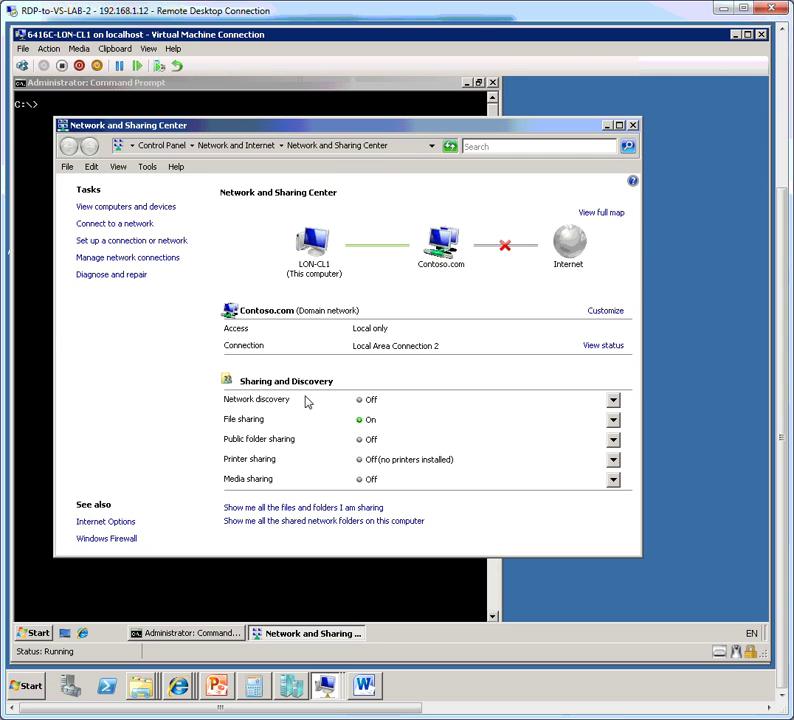
pyautogui.click(163, 258)
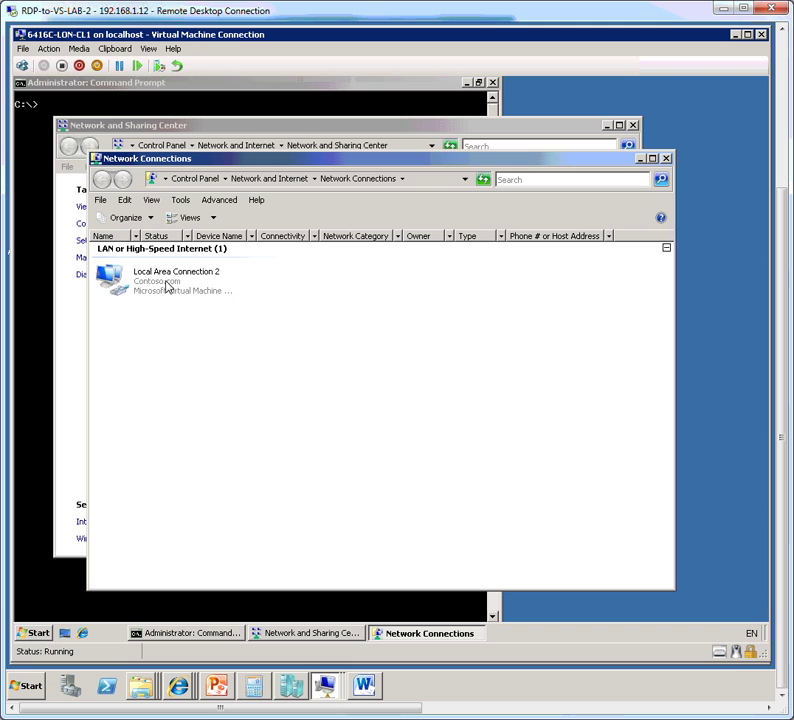
pyautogui.rightClick(167, 286)
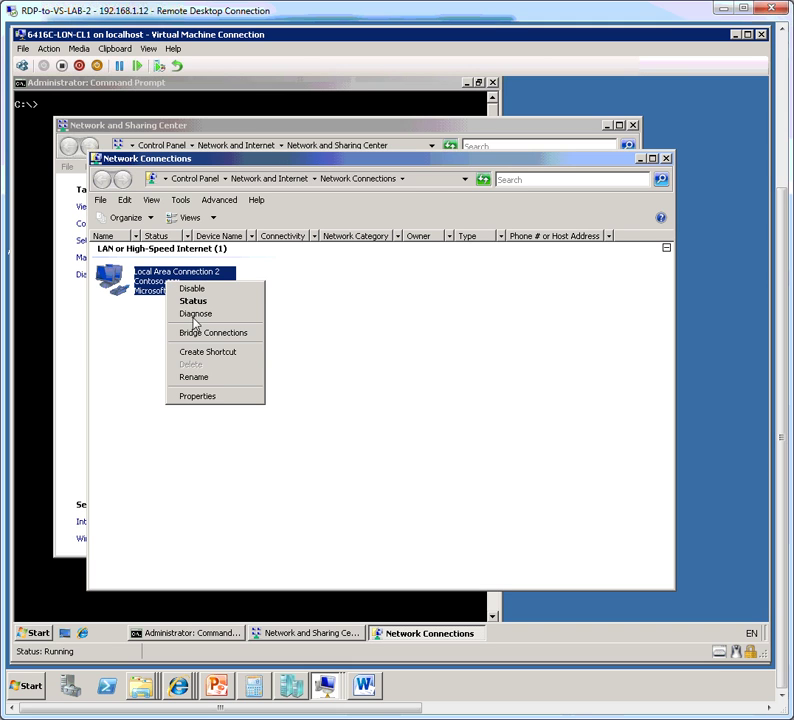
pyautogui.click(198, 396)
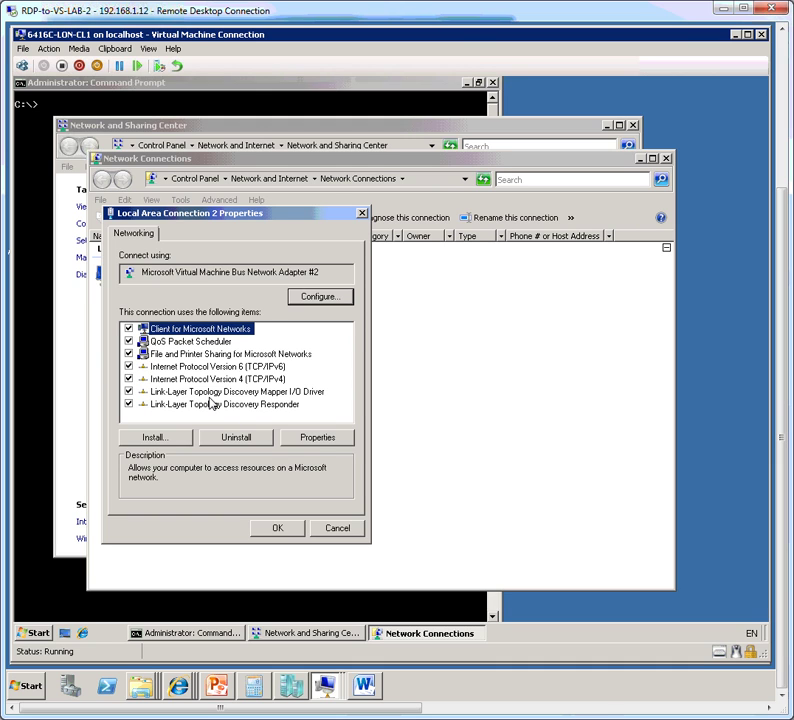
# Step: Set IPv4 to obtain the IP address and DNS server automatically
pyautogui.click(270, 379)
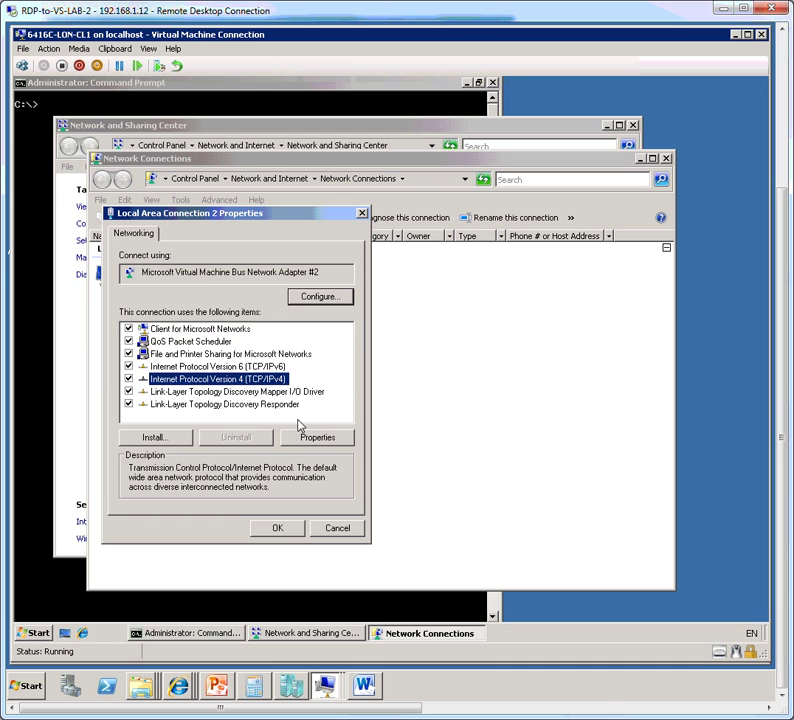
pyautogui.click(313, 441)
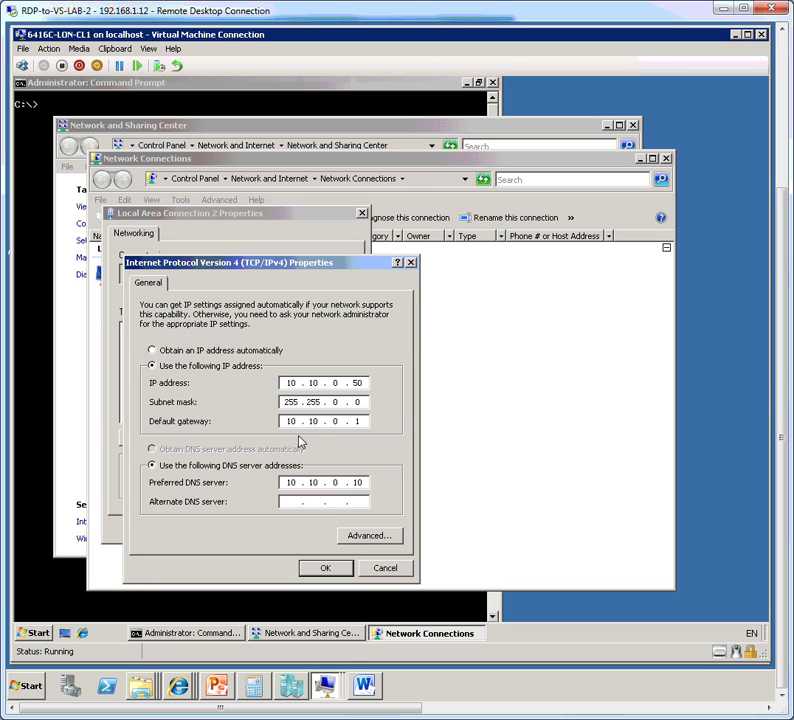
pyautogui.click(185, 350)
pyautogui.click(182, 450)
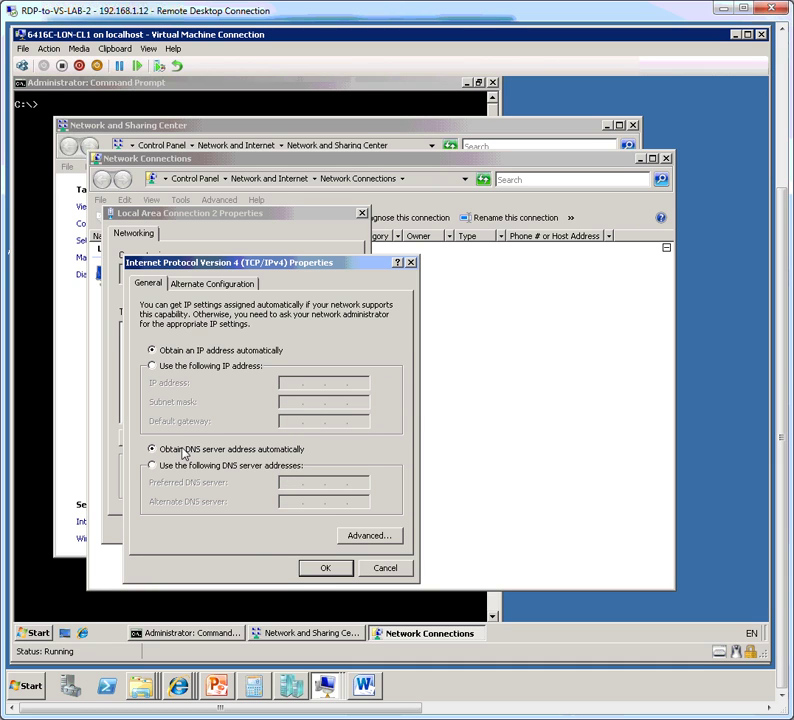
pyautogui.click(321, 572)
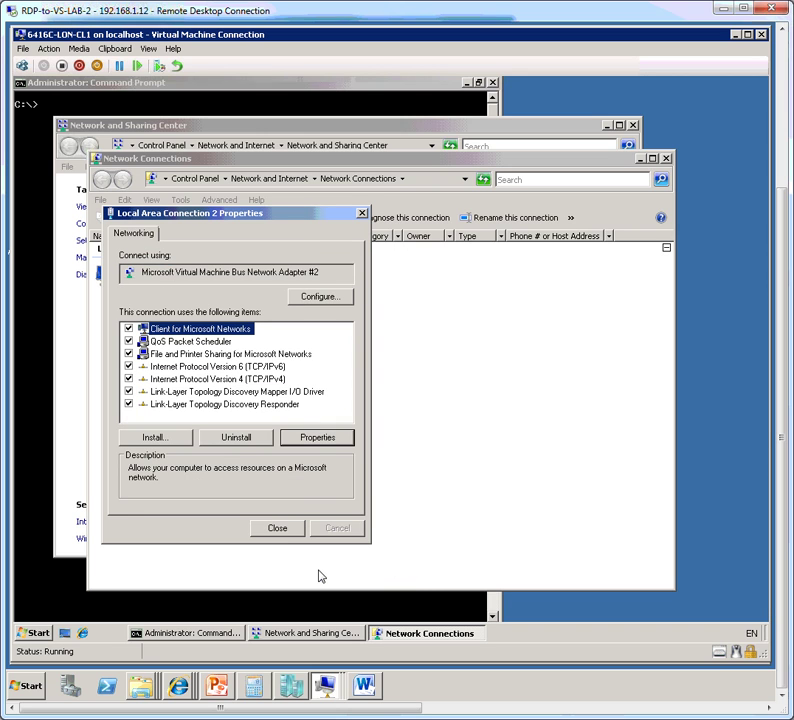
# Step: Confirm IPv6 stays automatic and close the connection properties
pyautogui.click(264, 366)
pyautogui.click(306, 438)
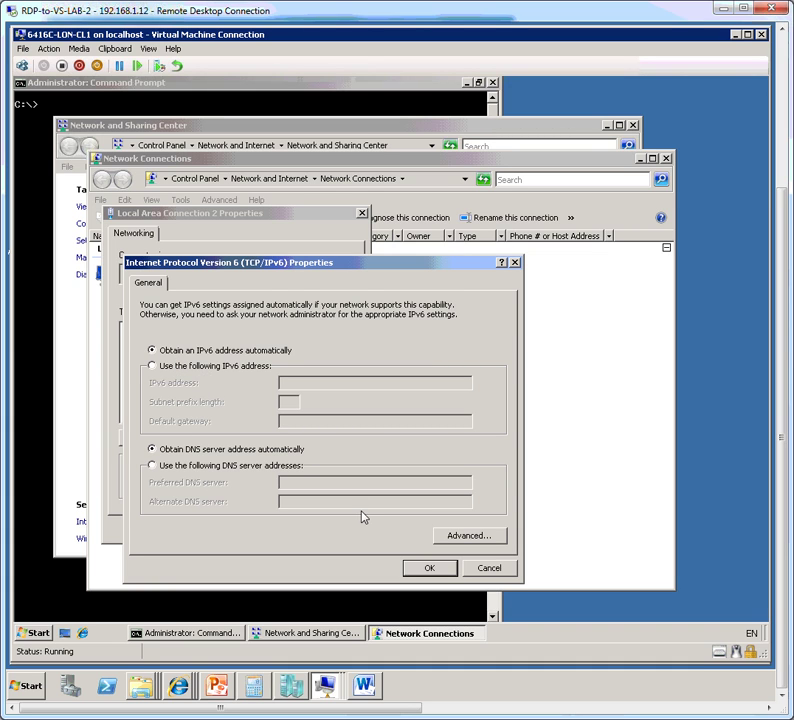
pyautogui.click(410, 567)
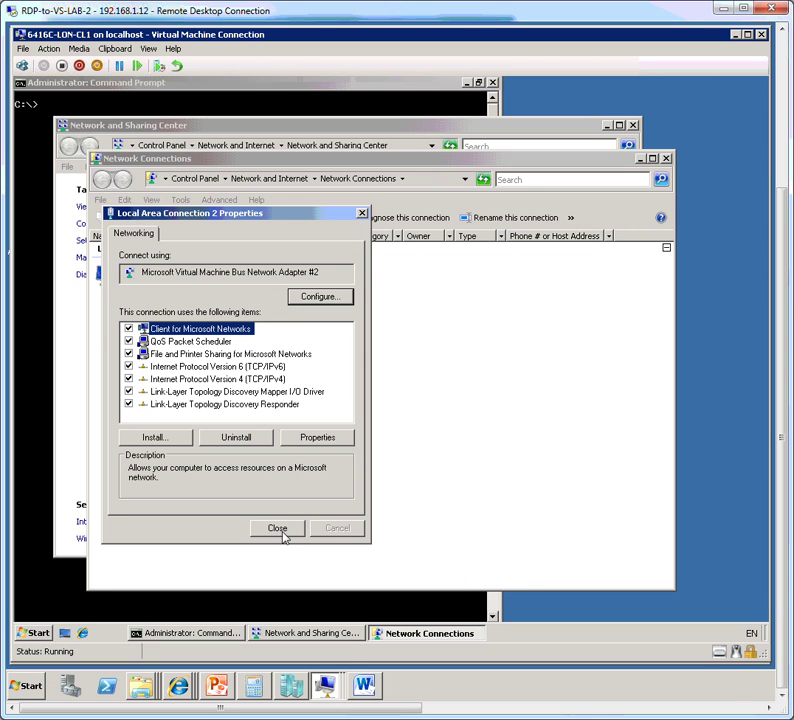
pyautogui.click(280, 530)
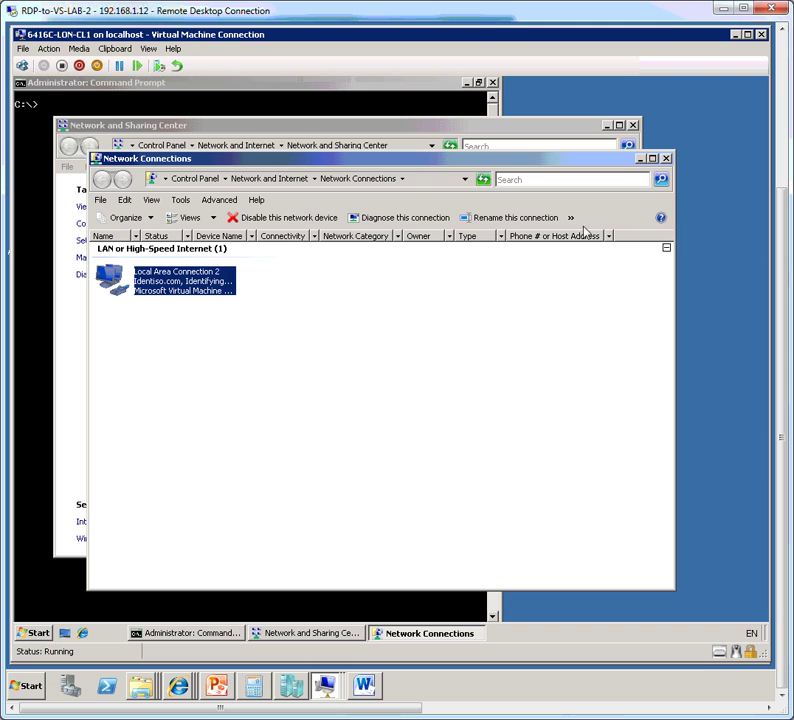
# Step: Close the Network Connections and Network and Sharing Center windows
pyautogui.click(666, 158)
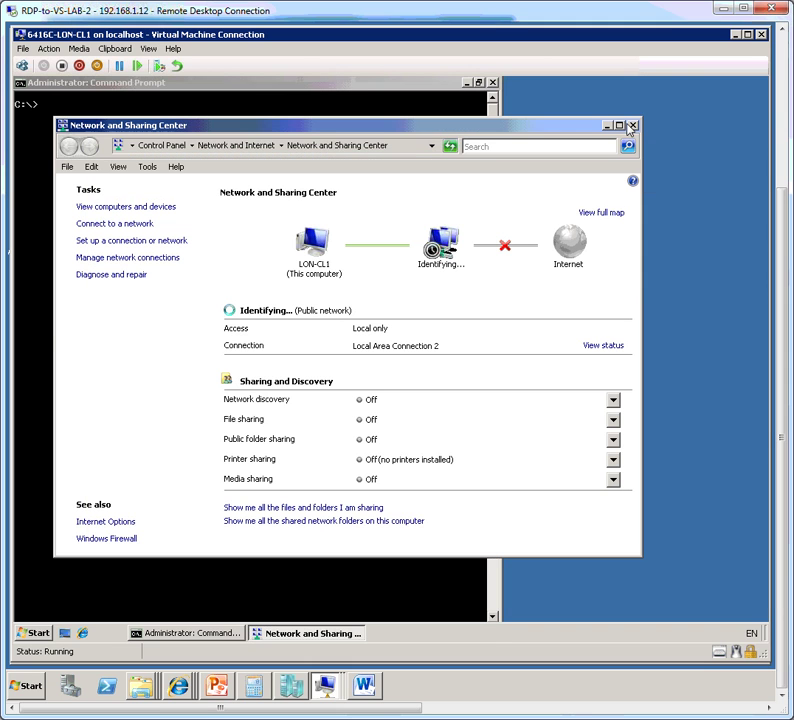
pyautogui.click(633, 125)
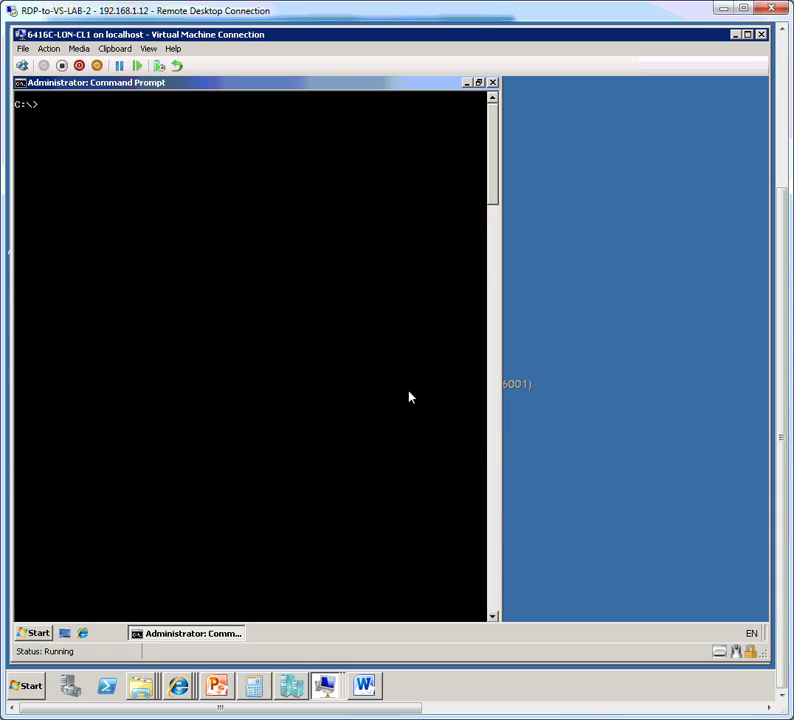
# Step: Run netsh int ipv6 show int to list the IPv6 interfaces
pyautogui.write('netsh ')
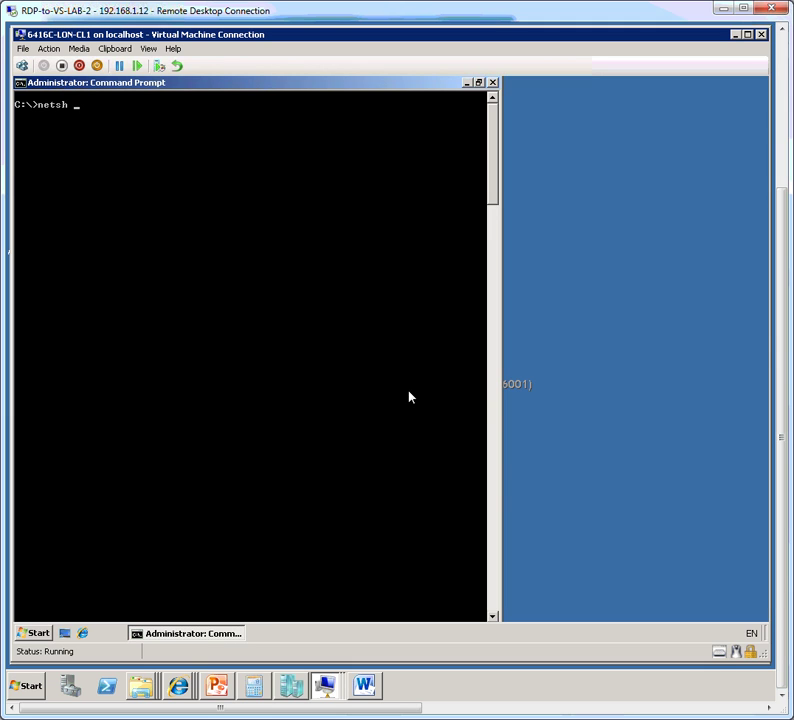
pyautogui.write('int ipv6 show int')
pyautogui.press('Return')
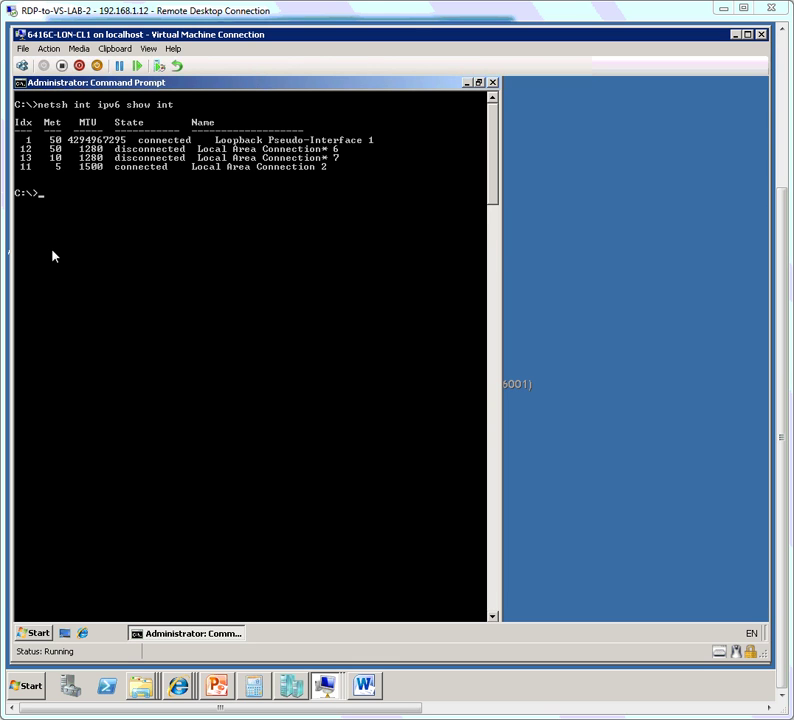
pyautogui.click(34, 633)
# Step: In a second Command Prompt, run netsh int ipv6 set int 11 routerdiscovery=disabled
pyautogui.click(118, 300)
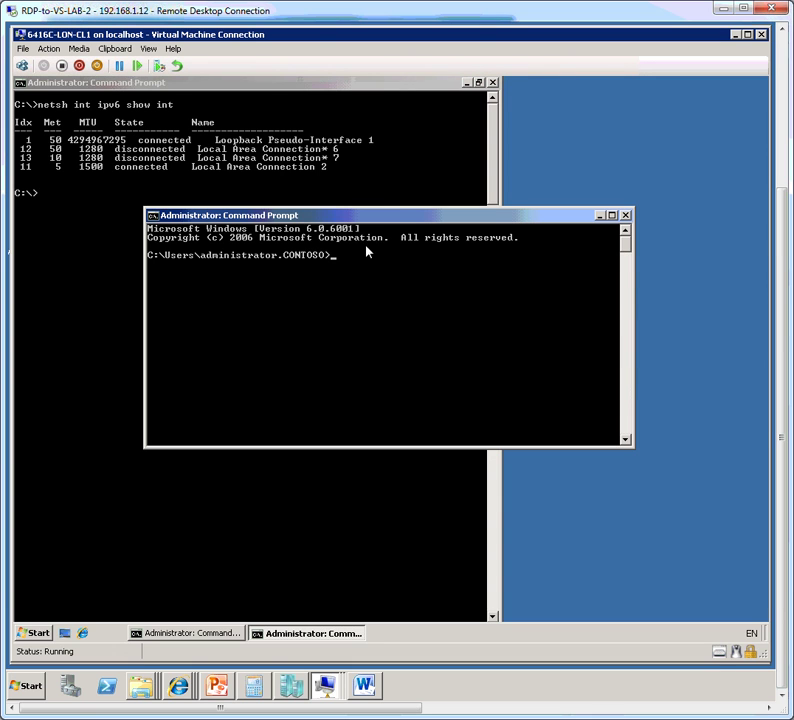
pyautogui.moveTo(399, 220); pyautogui.dragTo(405, 247)
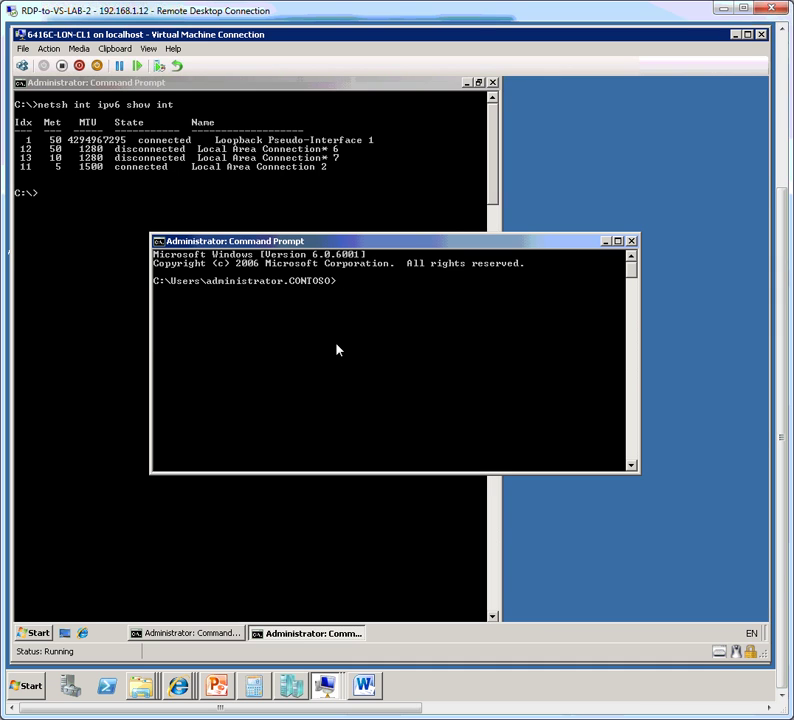
pyautogui.write('netsh int ipv6 set iun')
pyautogui.press('BackSpace')
pyautogui.press('BackSpace')
pyautogui.write('nt')
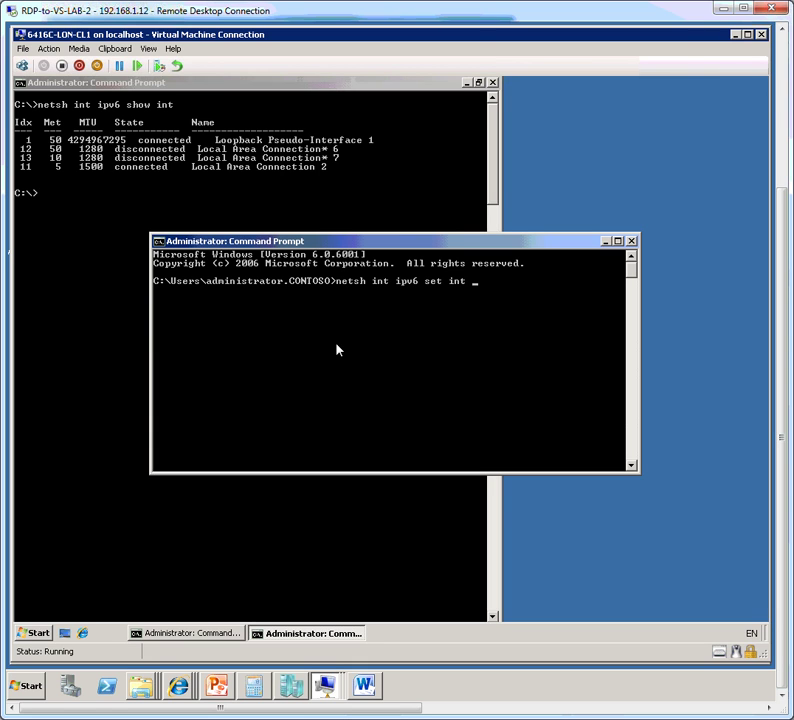
pyautogui.write('router')
pyautogui.press('BackSpace')
pyautogui.press('BackSpace')
pyautogui.press('BackSpace')
pyautogui.press('BackSpace')
pyautogui.press('BackSpace')
pyautogui.press('BackSpace')
pyautogui.press('BackSpace')
pyautogui.write('11 routerdiscovery')
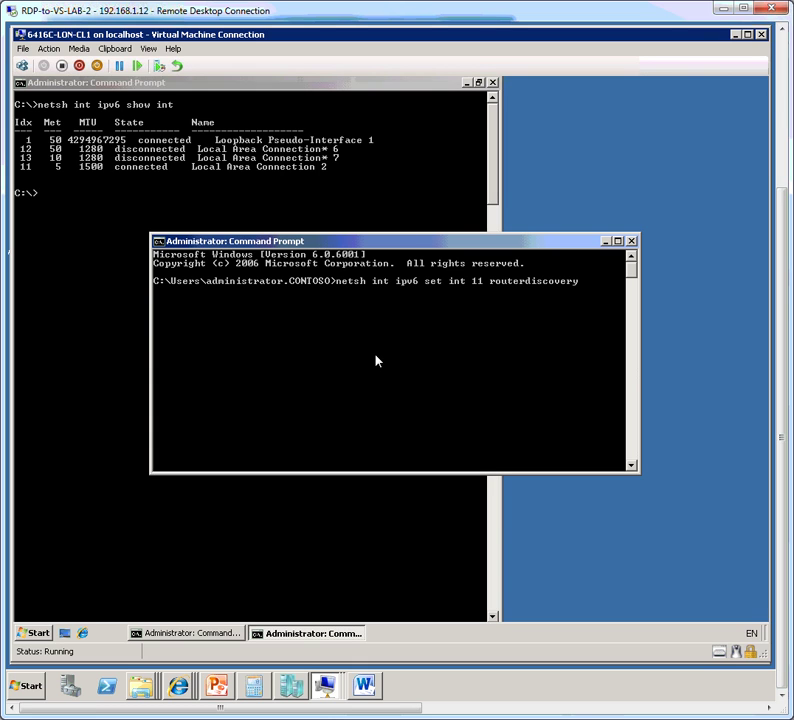
pyautogui.write('=disabled')
pyautogui.press('Return')
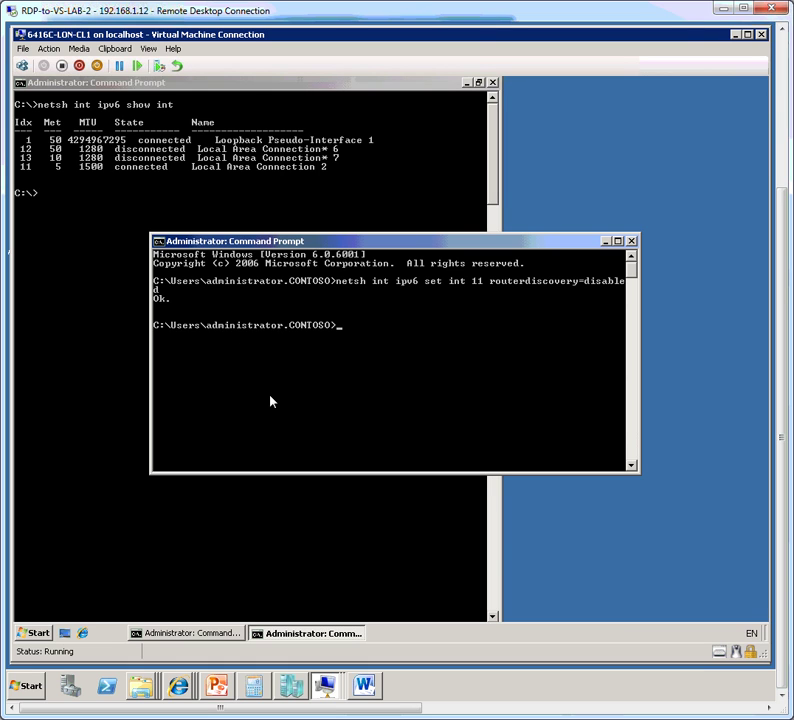
pyautogui.write('netsh int ipv6 set int ')
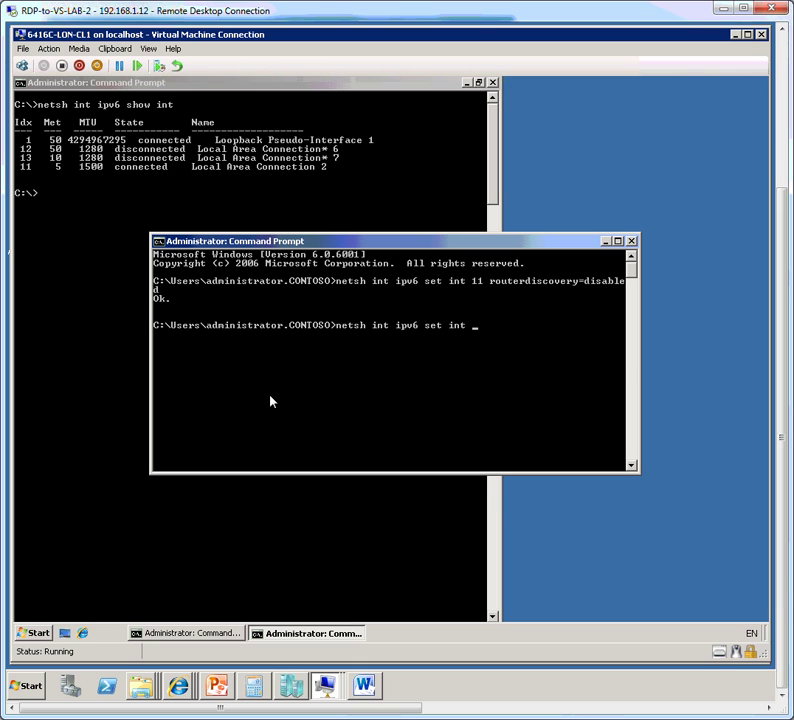
pyautogui.write('11 managedaddress=enabled')
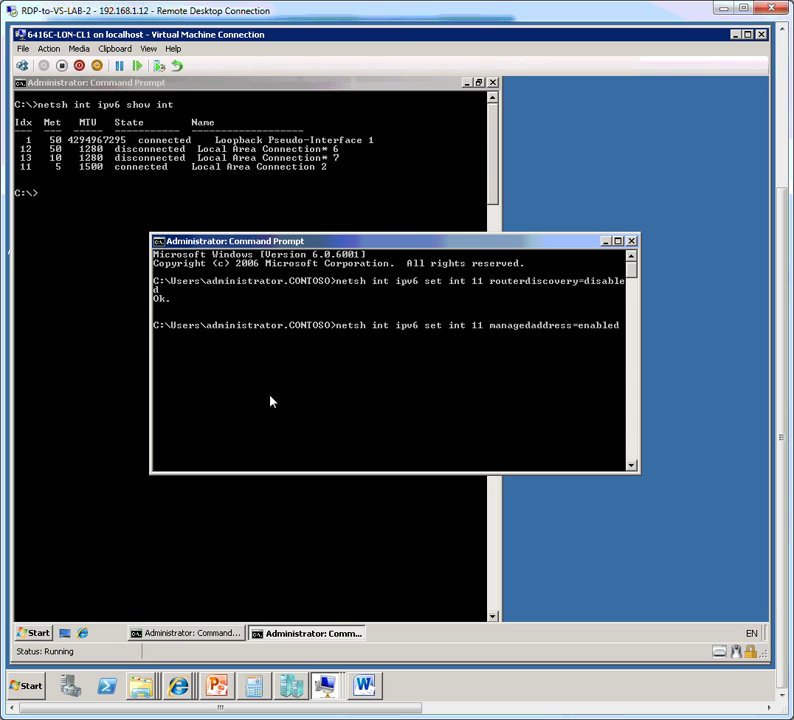
# Step: Fix the typo and run netsh int ipv6 set int 11 managedaddress=enabled, getting Ok
pyautogui.press('Return')
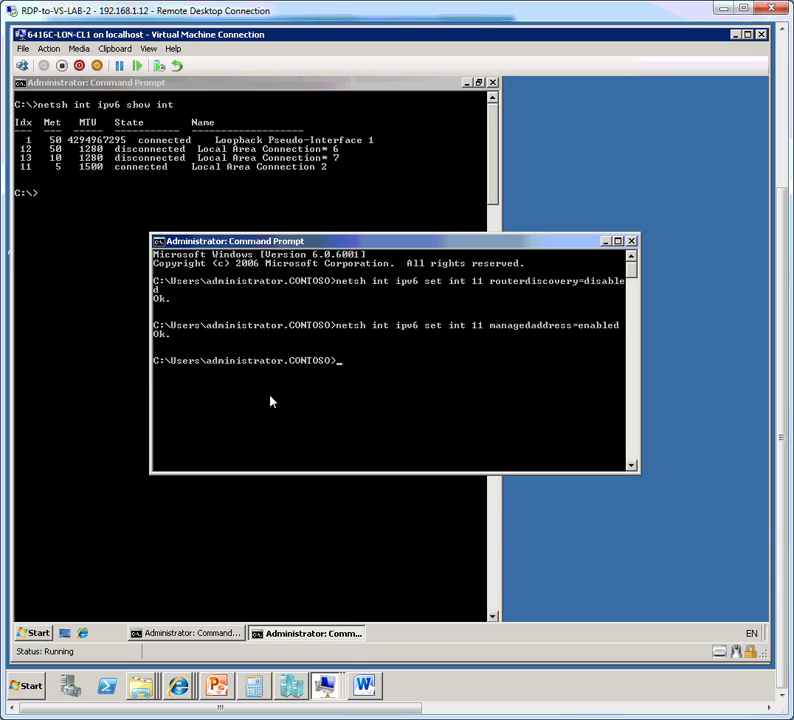
pyautogui.write('netsh int ipv6 show int 11')
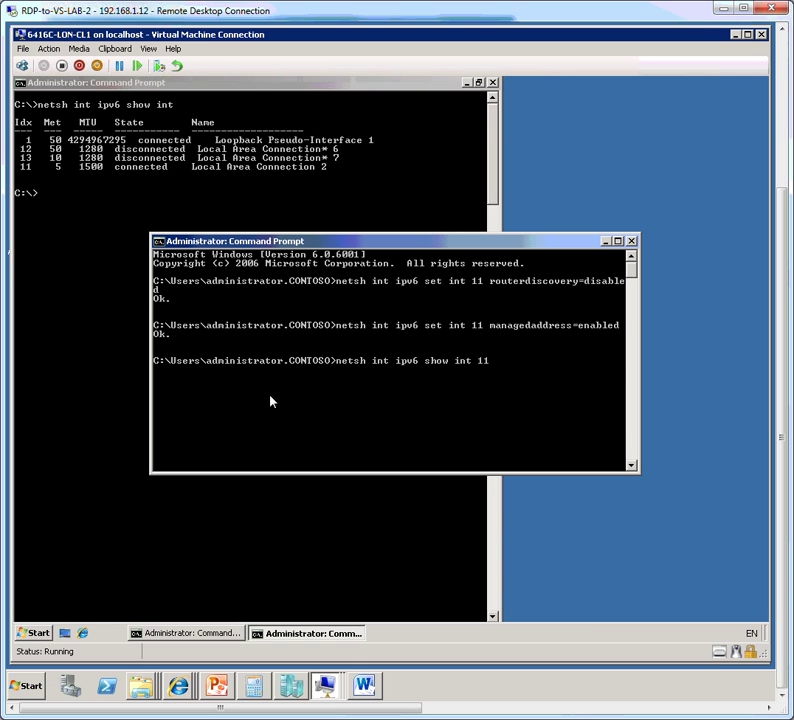
# Step: Review interface 11's settings (managed address enabled), then restart LON-CL1 with shutdown /r /t 0
pyautogui.press('Return')
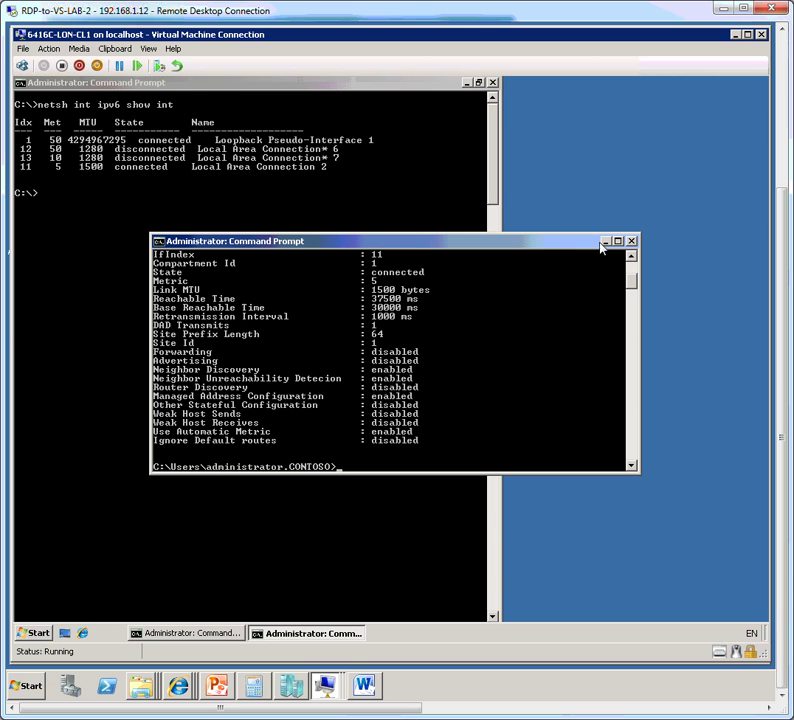
pyautogui.click(617, 241)
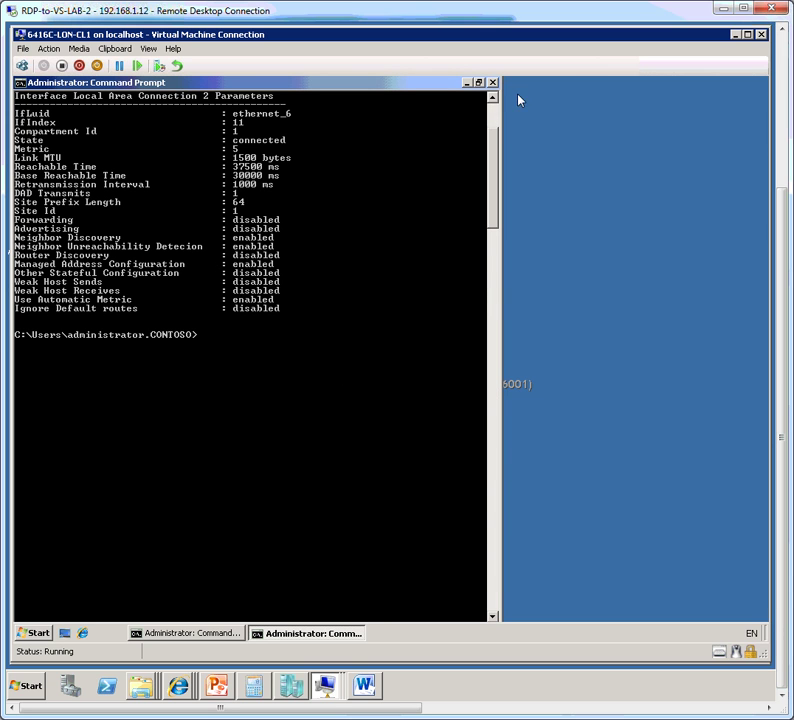
pyautogui.scroll(5, 498, 113)
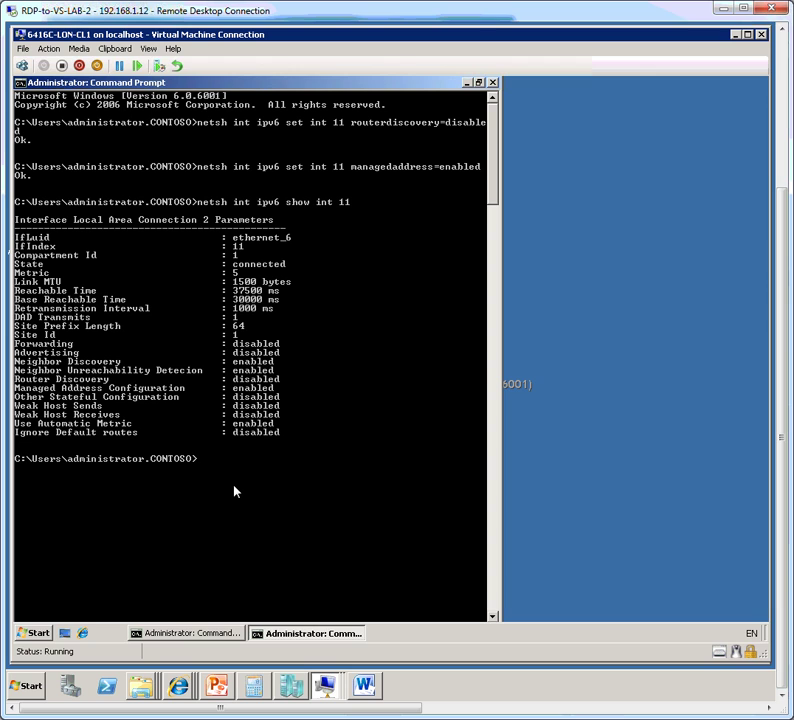
pyautogui.write('shutdown /r /t 0')
pyautogui.press('Return')
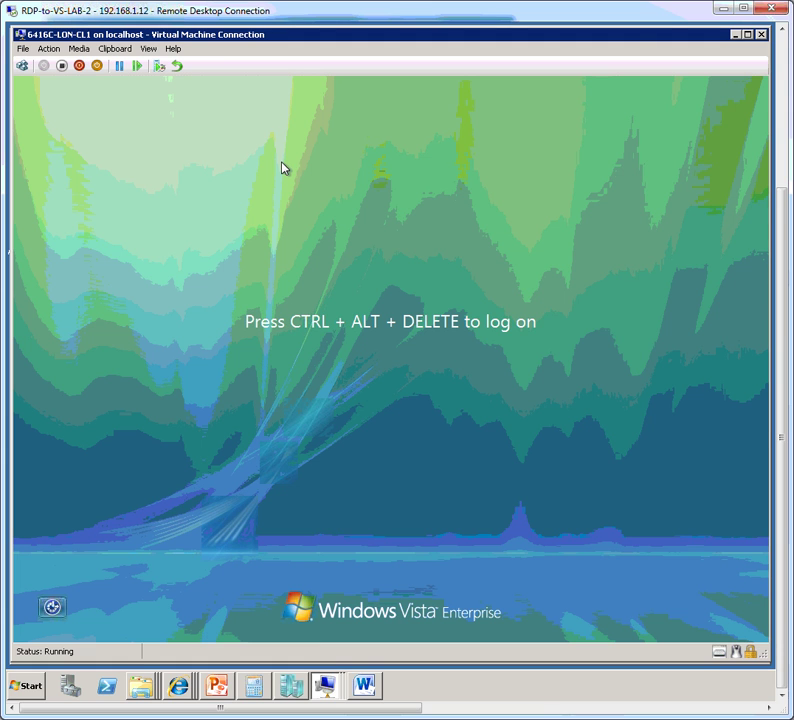
# Step: Send Ctrl+Alt+Delete to the VM and log on as the domain administrator with the account password
pyautogui.click(53, 50)
pyautogui.click(106, 66)
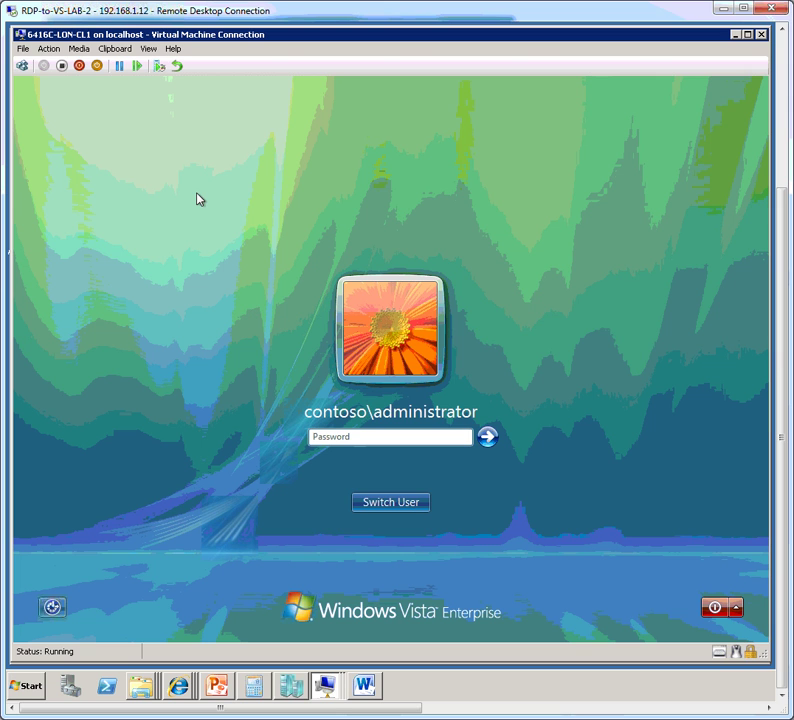
pyautogui.write('Pa$$w0rd')
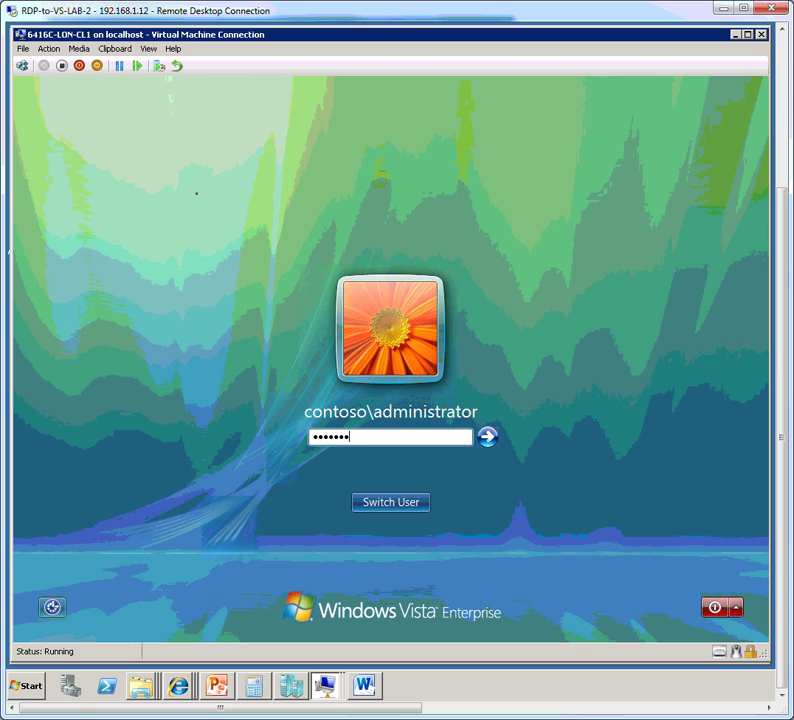
pyautogui.press('Return')
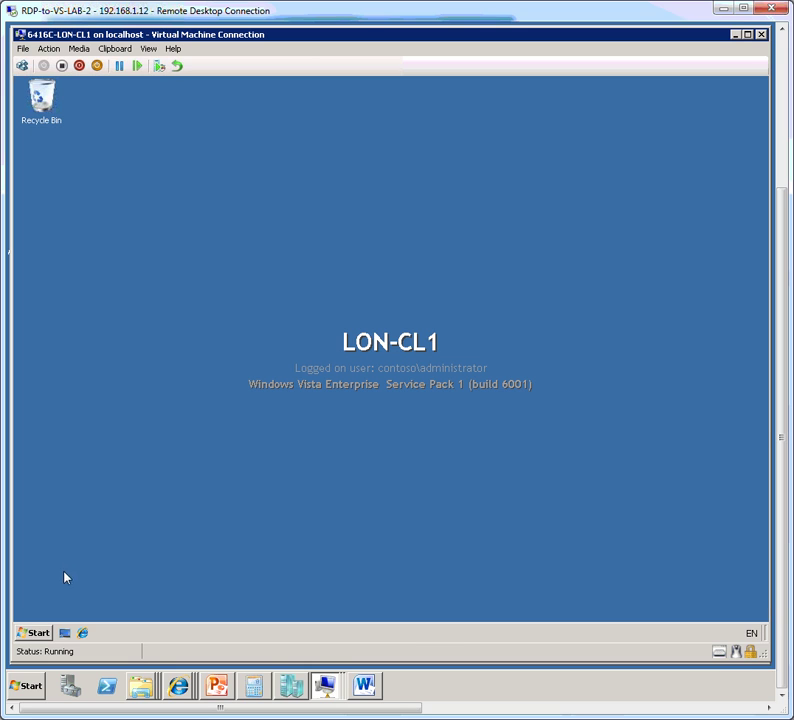
pyautogui.click(35, 633)
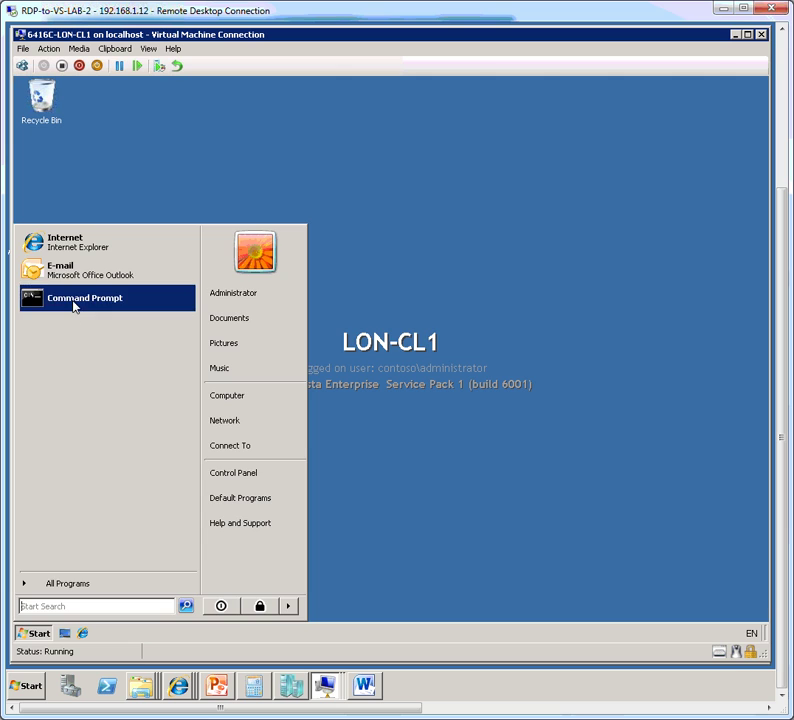
# Step: Start a maximized Command Prompt, move to C:\ with cd\ and clear the screen
pyautogui.click(74, 306)
pyautogui.click(530, 133)
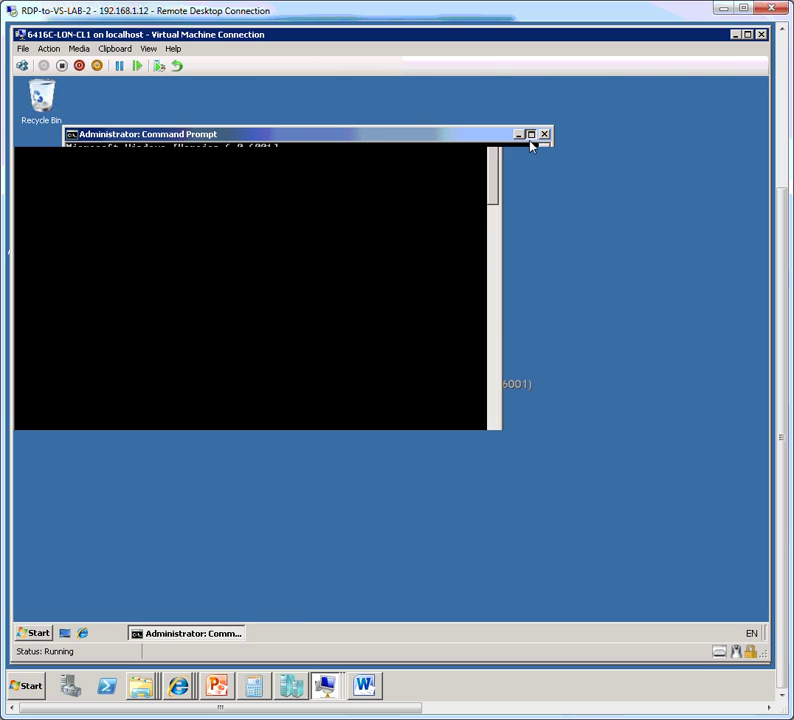
pyautogui.write('cd\\')
pyautogui.press('Return')
pyautogui.write('cls')
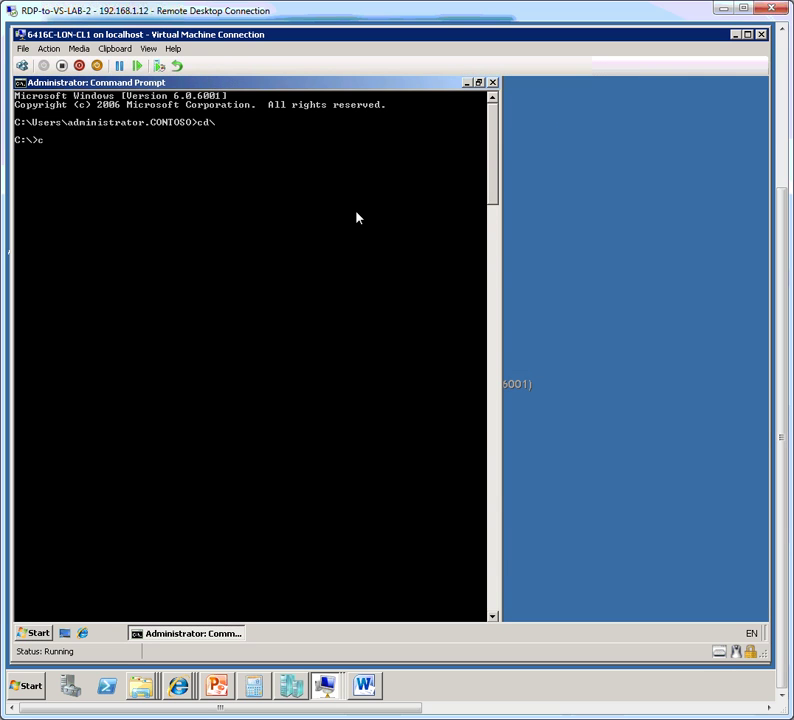
pyautogui.press('Return')
pyautogui.press('Return')
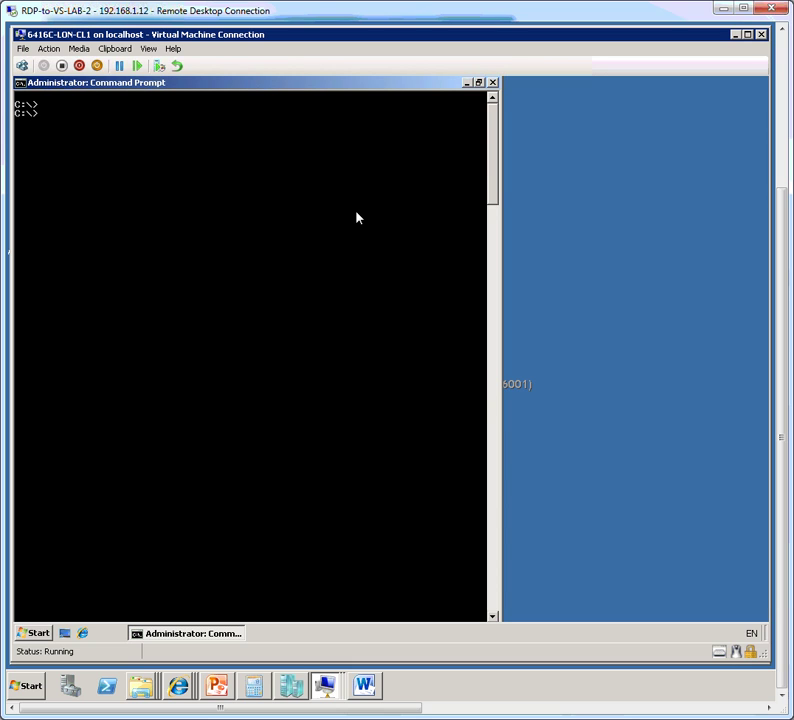
# Step: Run ipconfig to list the fc00::1 IPv6 and 10.10.0.100 IPv4 addresses
pyautogui.write('onfig')
pyautogui.press('Return')
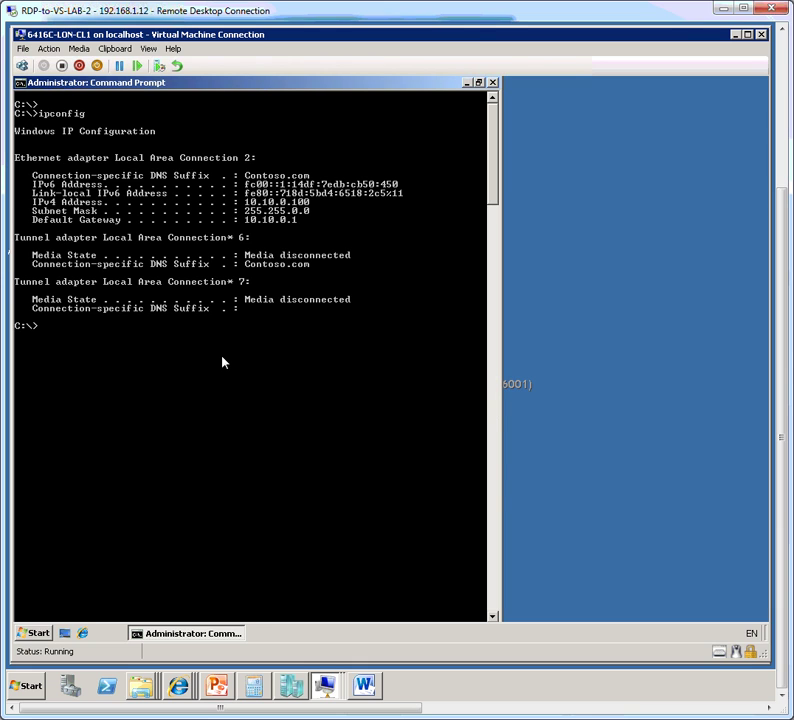
pyautogui.press('Up')
# Step: Drop the IPv4 lease with ipconfig /release, then request it again with ipconfig /renew
pyautogui.write('/release')
pyautogui.press('Return')
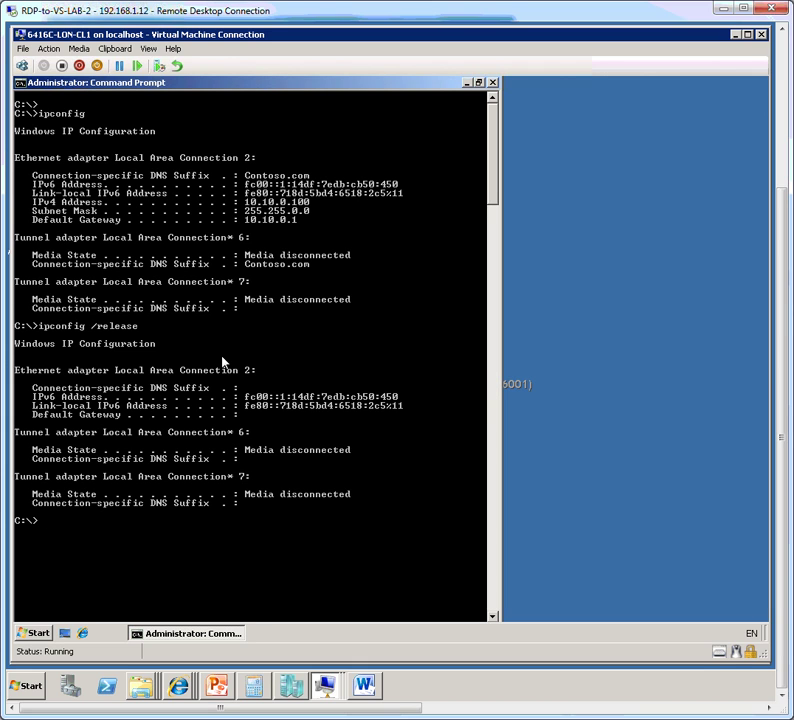
pyautogui.press('Up')
pyautogui.press('BackSpace')
pyautogui.press('BackSpace')
pyautogui.press('BackSpace')
pyautogui.press('BackSpace')
pyautogui.press('BackSpace')
pyautogui.write('new')
pyautogui.press('Return')
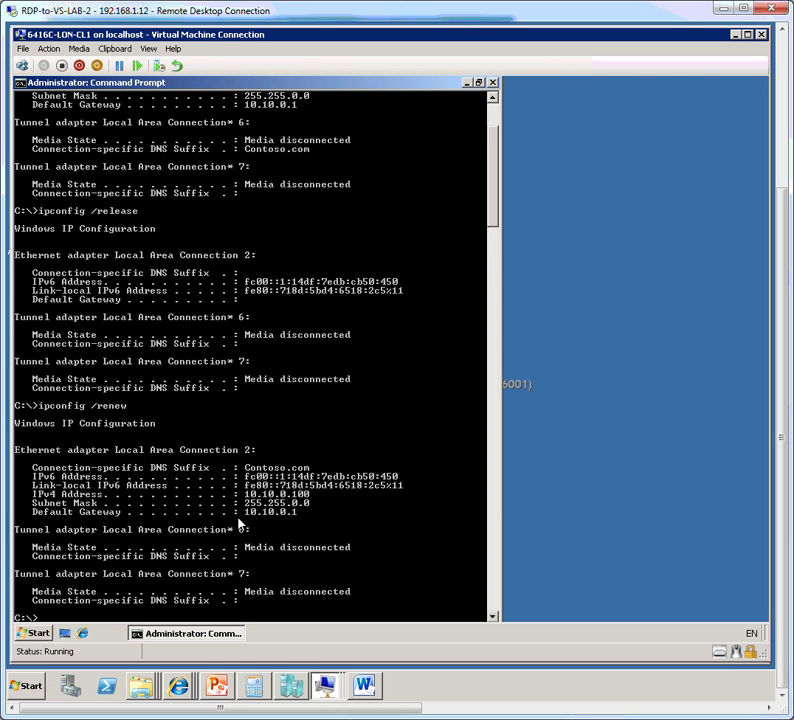
# Step: Scroll to the renewed Local Area Connection 2 showing 10.10.0.100, gateway 10.10.0.1 and fc00 address
pyautogui.scroll(-1, 240, 522)
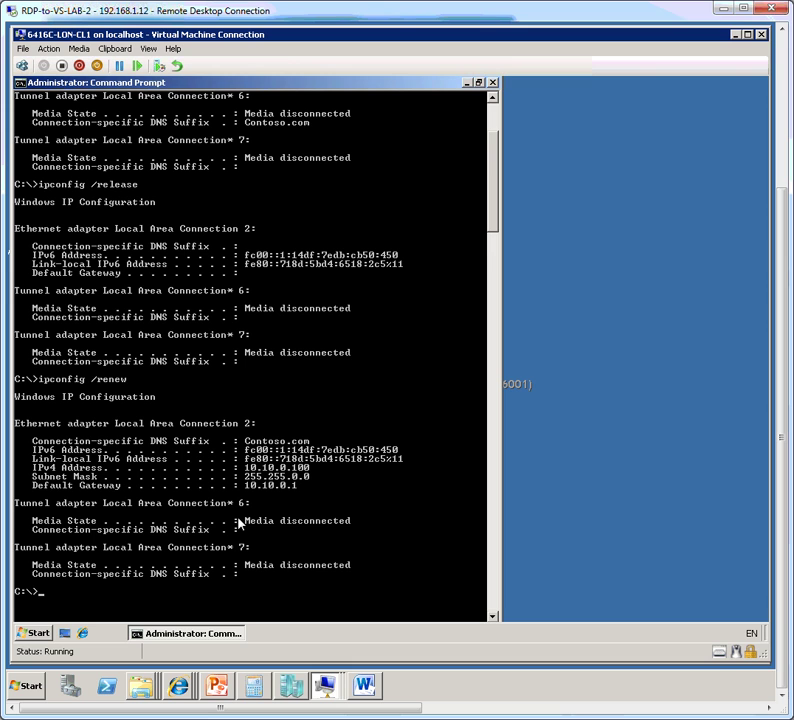
# Step: Run 'ipconfig all' without the slash, which returns ipconfig's usage and options help
pyautogui.press('Up')
pyautogui.press('BackSpace')
pyautogui.press('BackSpace')
pyautogui.press('BackSpace')
pyautogui.press('BackSpace')
pyautogui.press('BackSpace')
pyautogui.write('all')
pyautogui.press('Return')
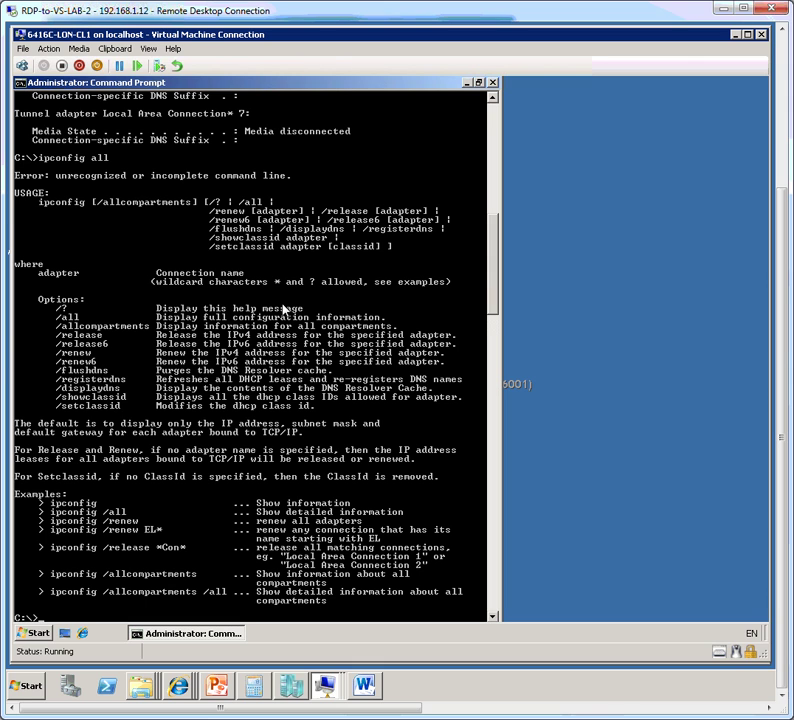
pyautogui.scroll(-2, 284, 310)
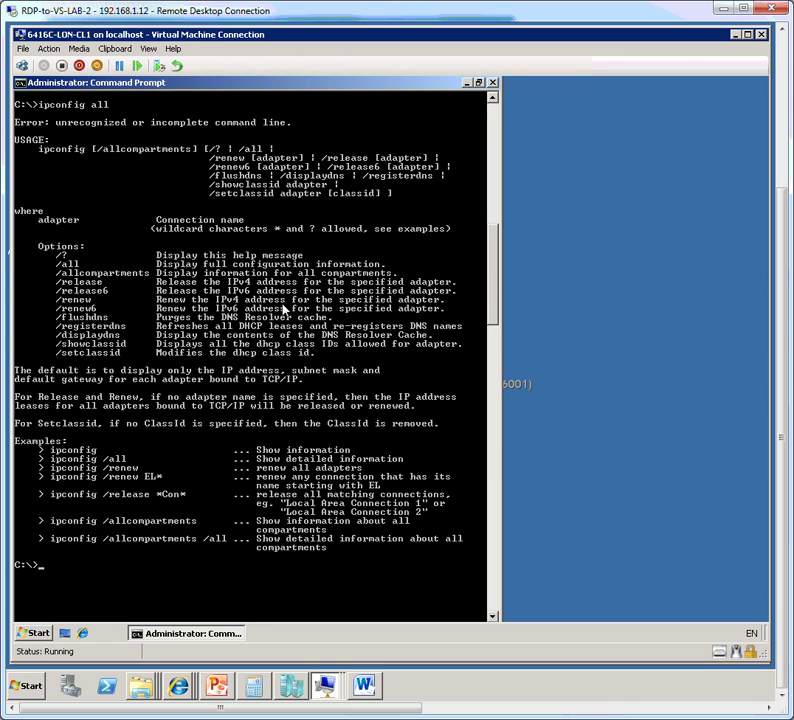
# Step: Run ipconfig /all to show DHCP server 10.10.0.10, DHCPv6 lease times and client identifiers
pyautogui.write('ipconfig /all')
pyautogui.press('Return')
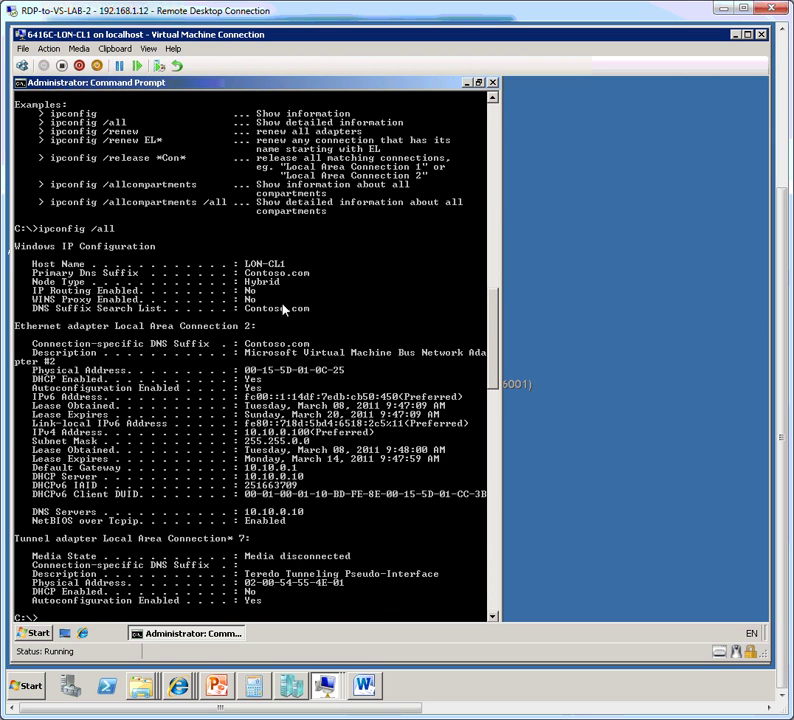
pyautogui.scroll(-1, 176, 260)
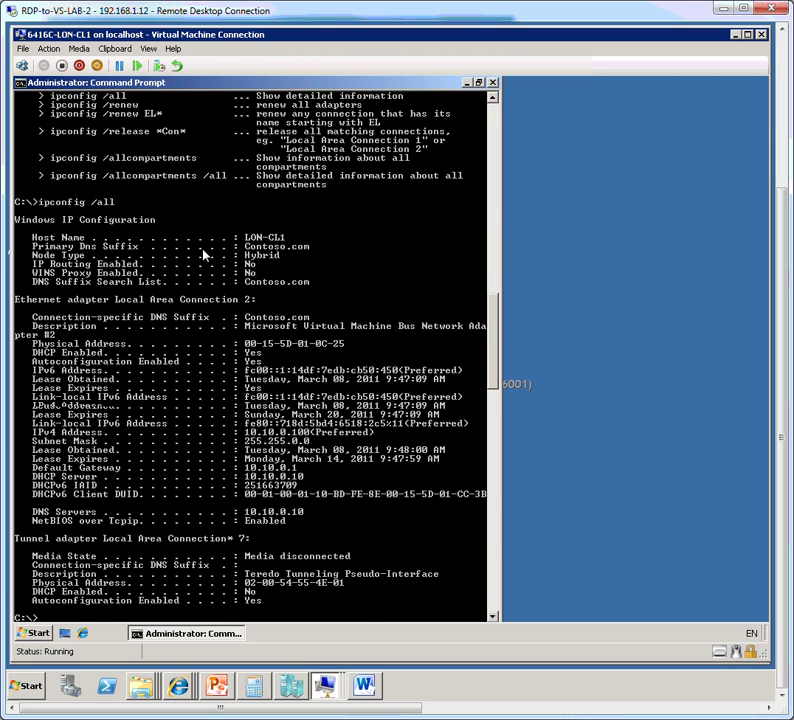